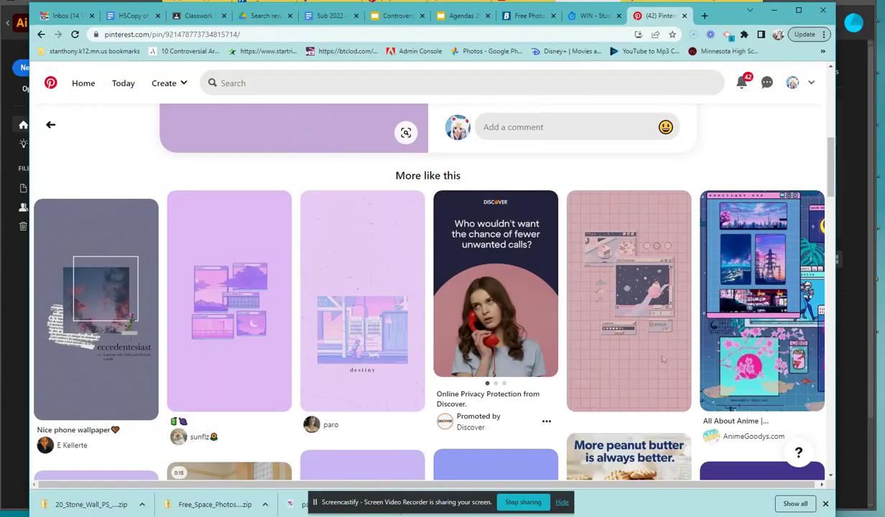
# Step: Browse the lilac aesthetic pin and its More like this pins, then minimize the browser
pyautogui.click(398, 323)
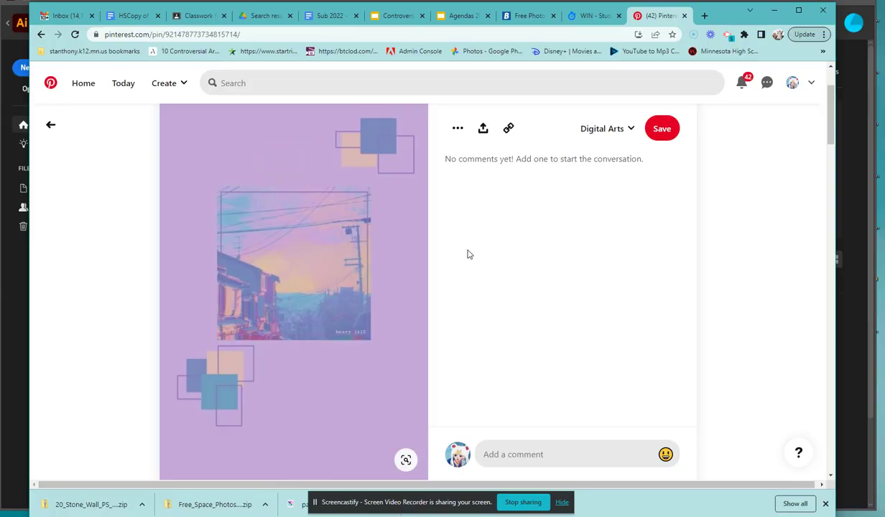
pyautogui.scroll(-2, 303, 317)
pyautogui.scroll(2, 273, 280)
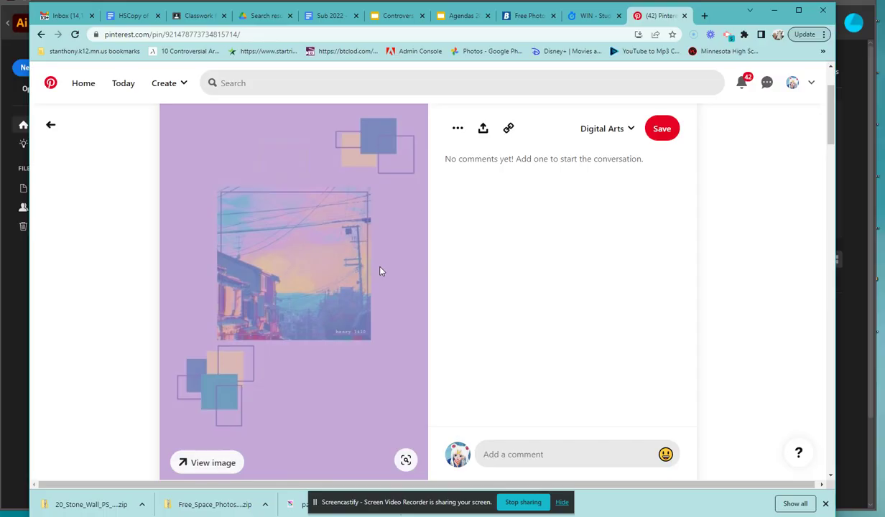
pyautogui.scroll(-1, 392, 247)
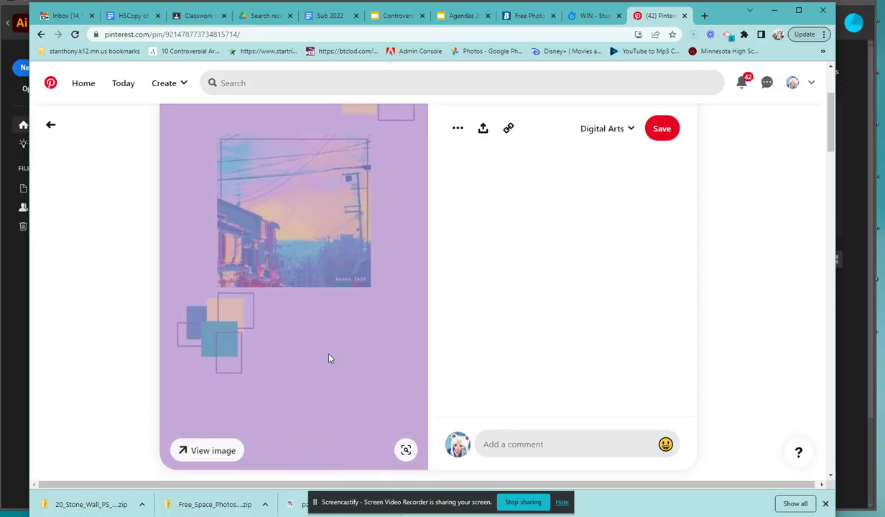
pyautogui.scroll(-6, 329, 358)
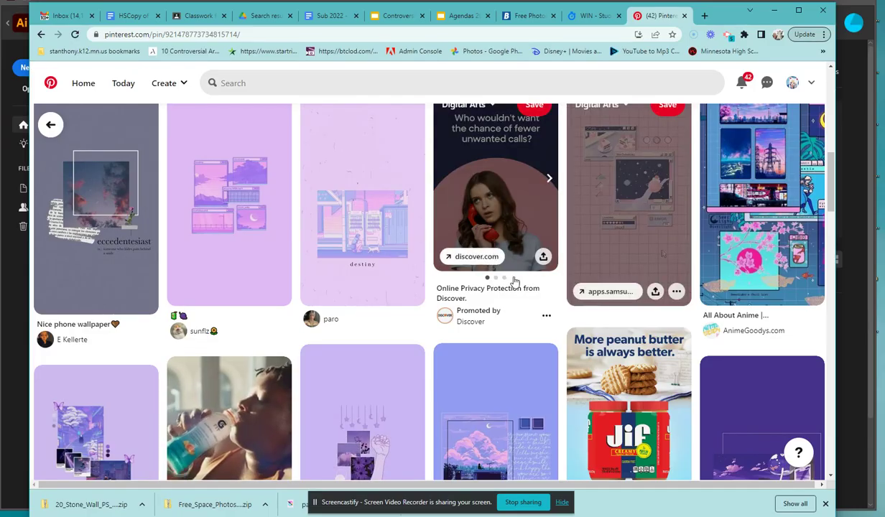
pyautogui.scroll(-6, 510, 247)
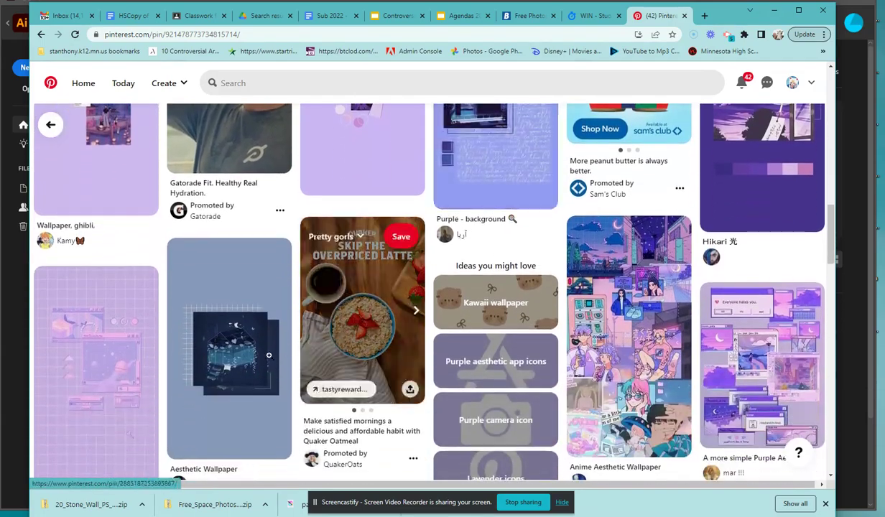
pyautogui.scroll(-2, 269, 355)
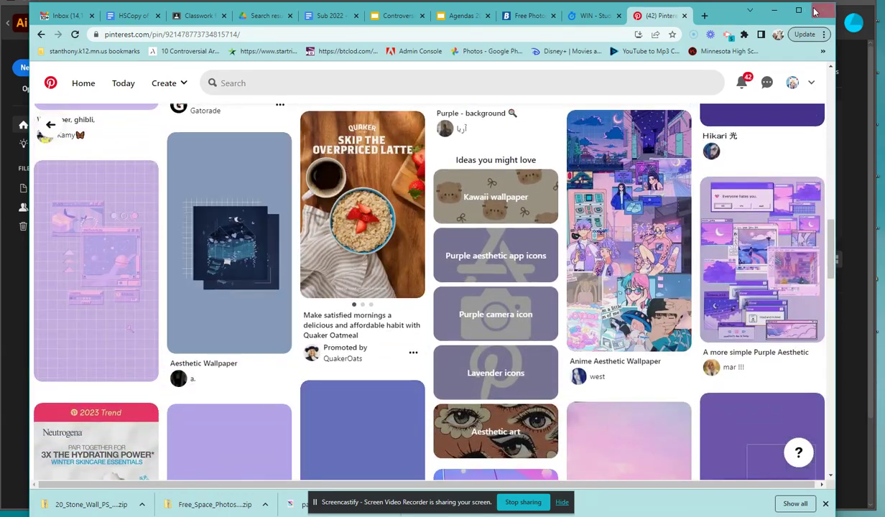
pyautogui.click(773, 9)
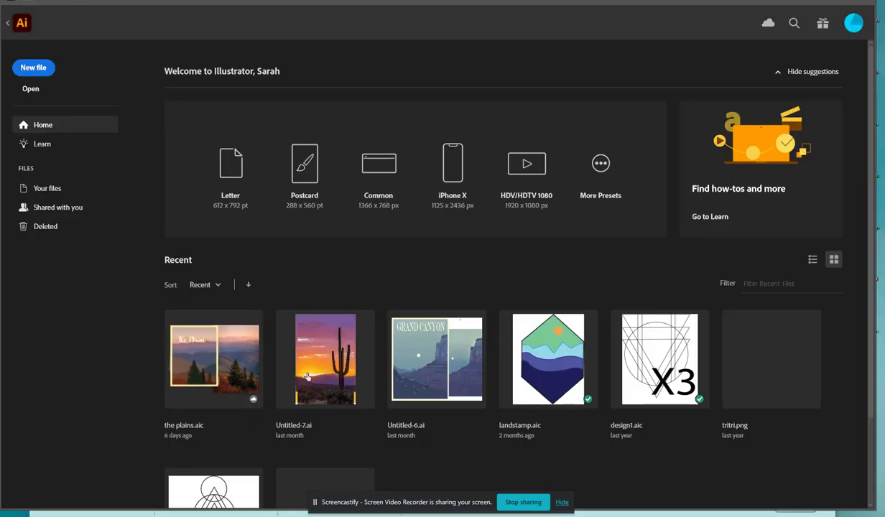
# Step: Create a new blank Letter-size document (612 x 792 pt) from the home screen presets
pyautogui.click(231, 173)
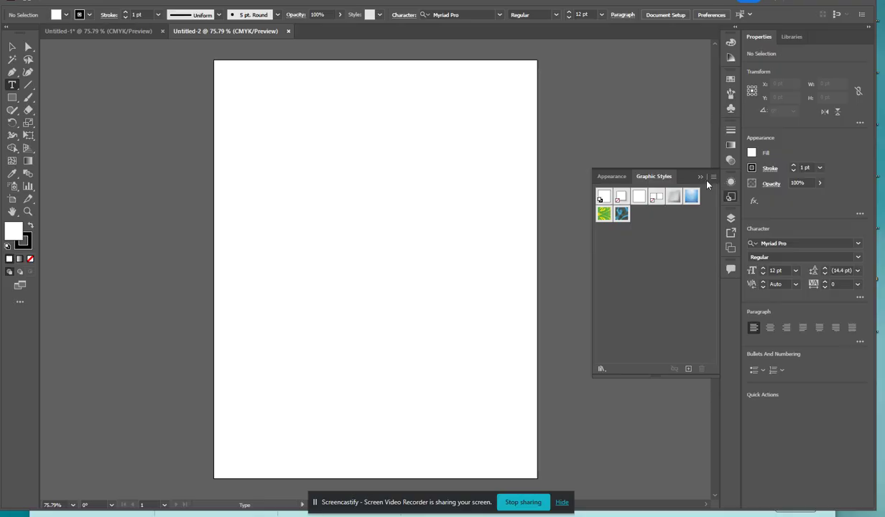
# Step: Collapse the Graphic Styles panel and toggle between the Selection and Direct Selection tools
pyautogui.click(673, 176)
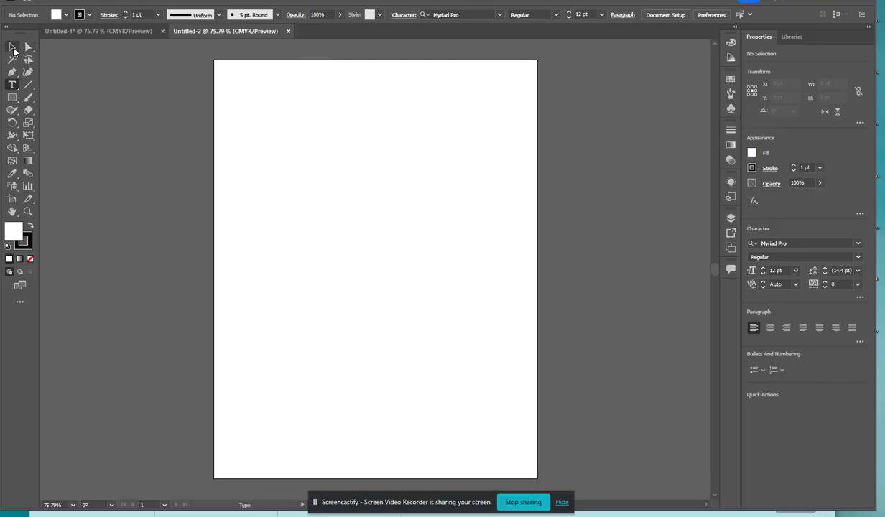
pyautogui.click(13, 49)
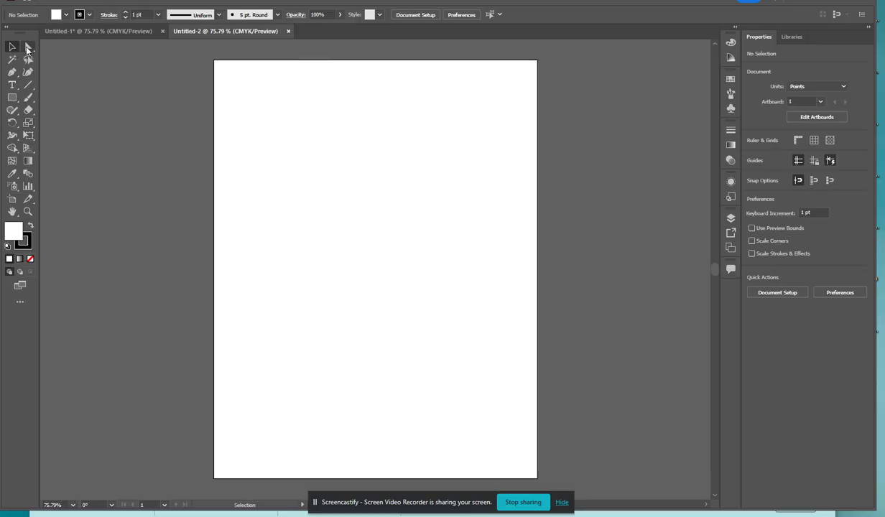
pyautogui.click(28, 47)
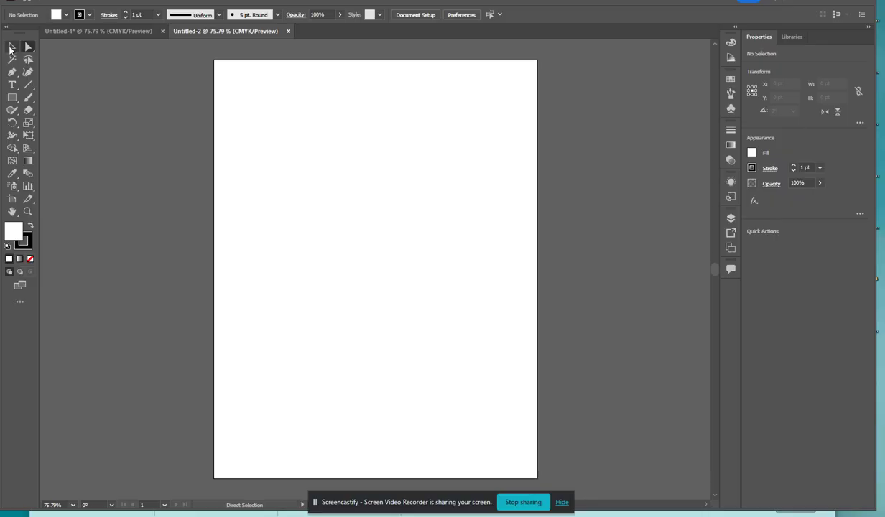
pyautogui.click(11, 49)
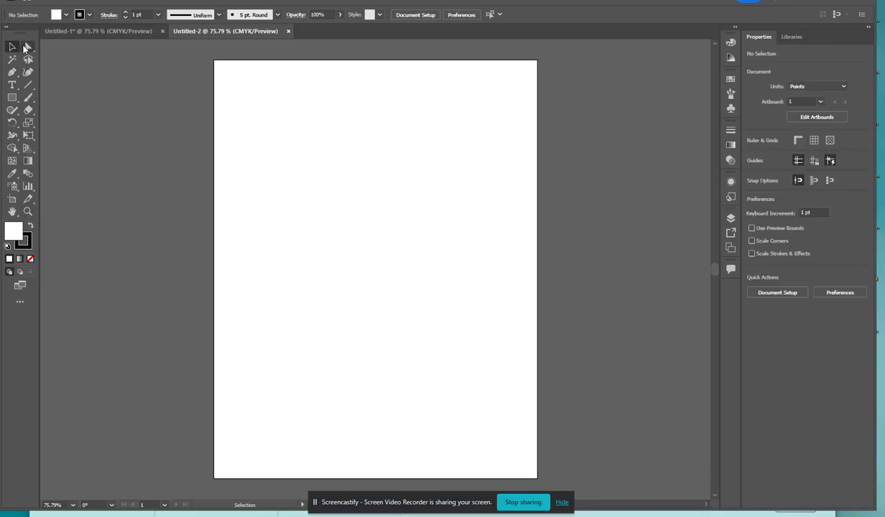
pyautogui.click(27, 48)
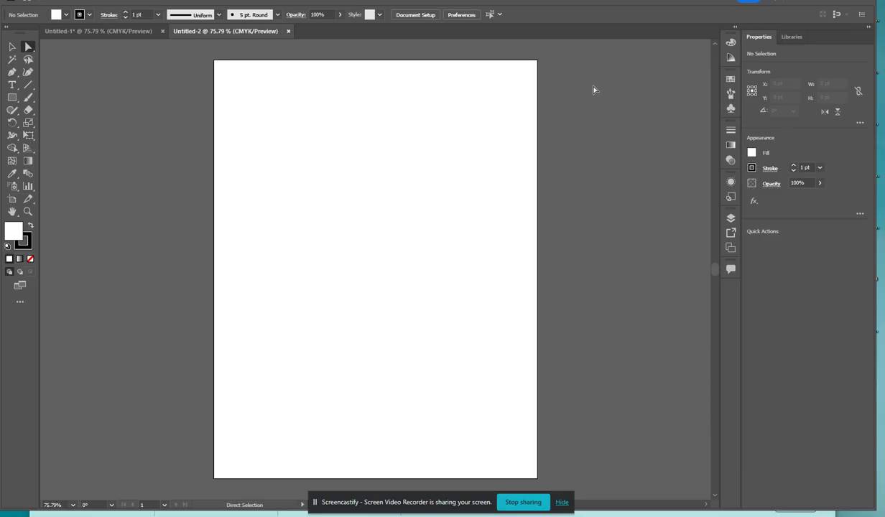
# Step: Draw a full-artboard 612 × 792 pt rectangle filled light teal (C50 M0 Y24 K0)
pyautogui.click(12, 97)
pyautogui.moveTo(212, 60); pyautogui.dragTo(540, 478)
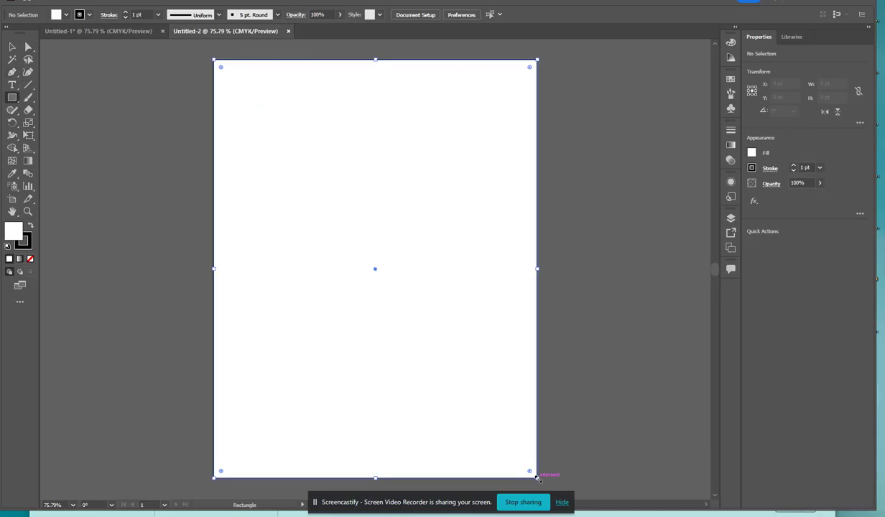
pyautogui.click(752, 153)
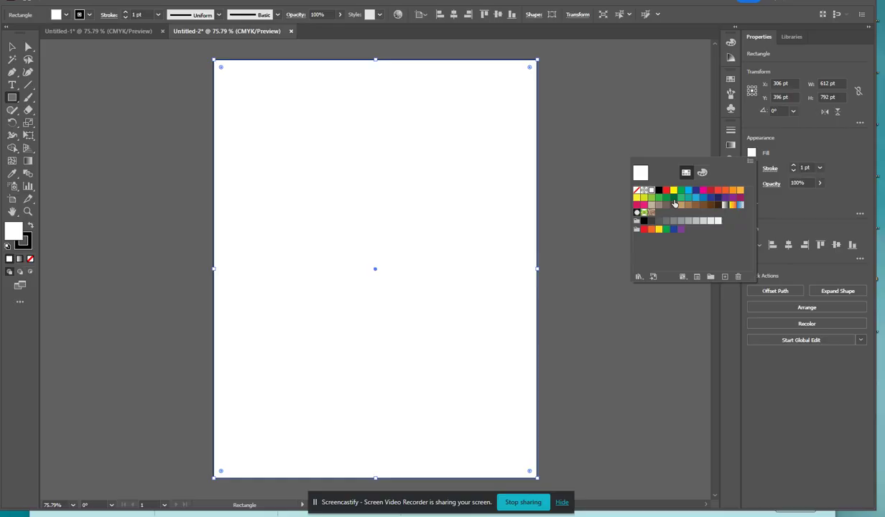
pyautogui.click(688, 191)
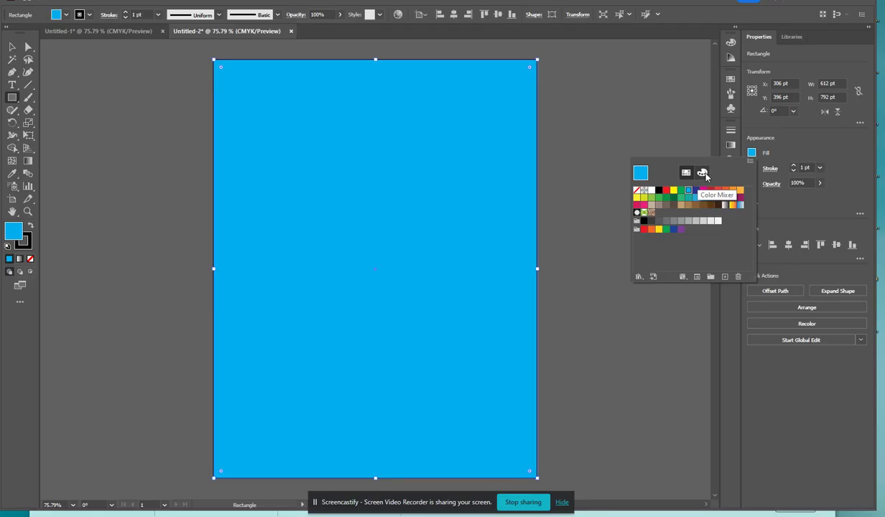
pyautogui.click(704, 174)
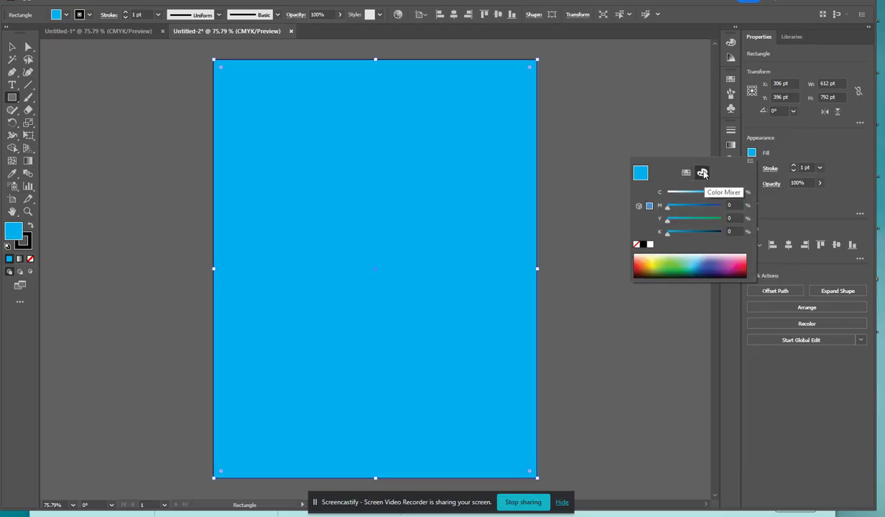
pyautogui.moveTo(714, 194); pyautogui.dragTo(680, 225)
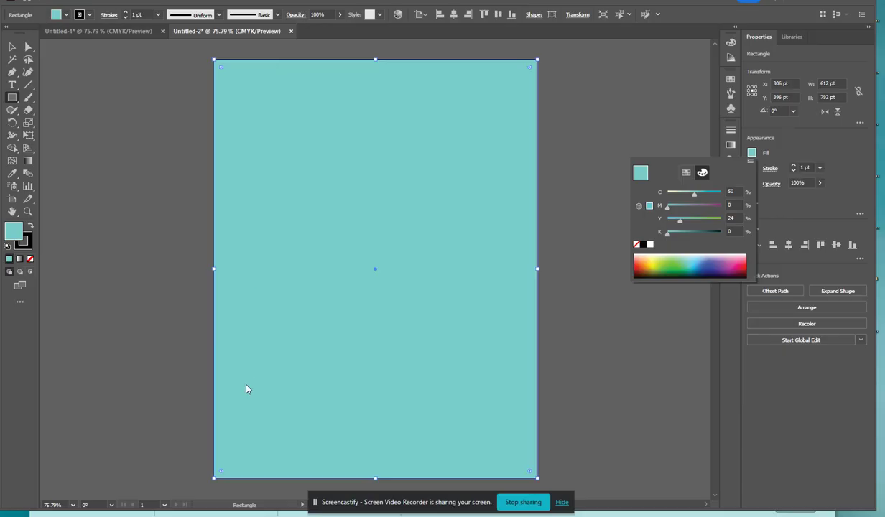
pyautogui.press('Escape')
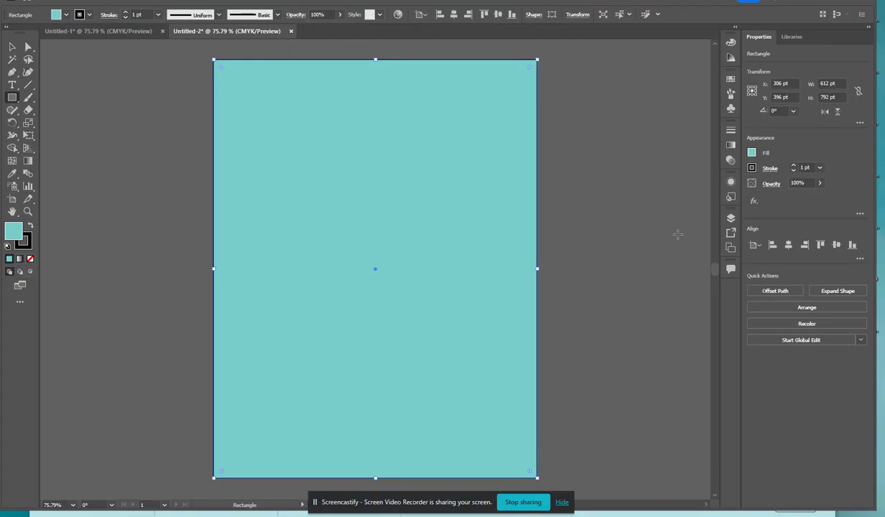
pyautogui.click(731, 219)
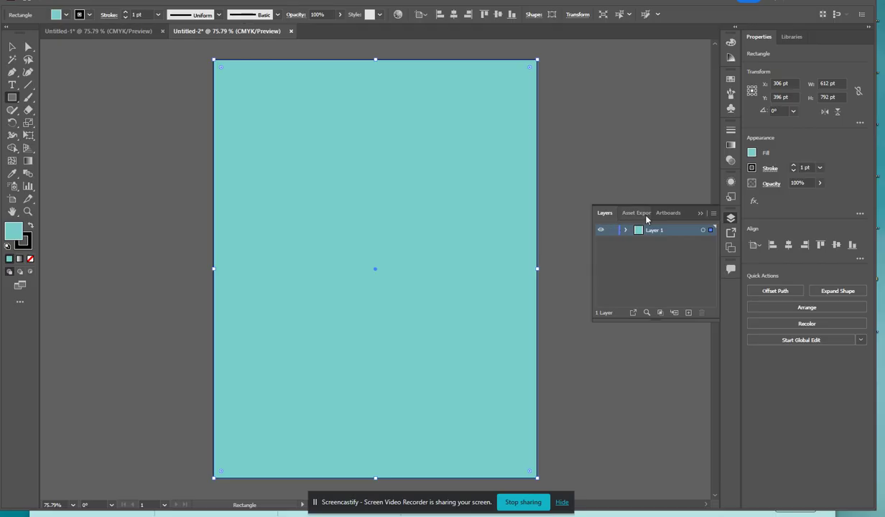
pyautogui.click(698, 213)
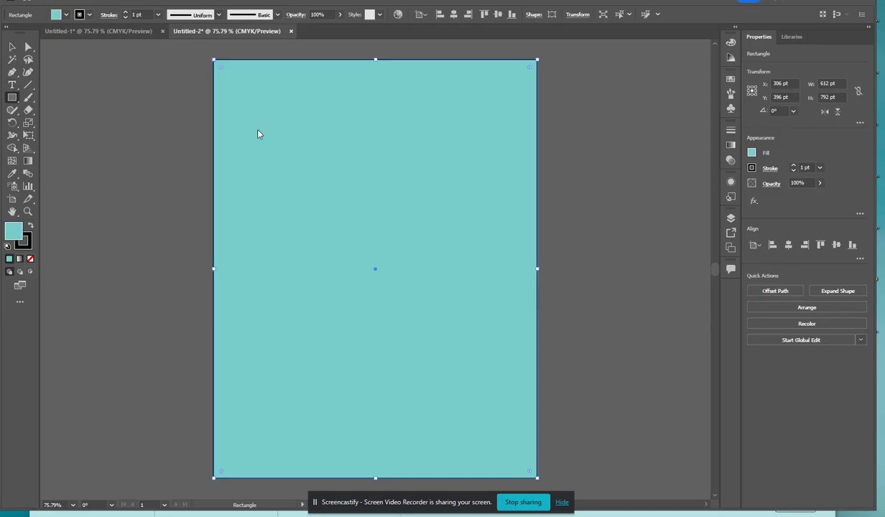
# Step: Draw a 253 × 324 pt rectangle in the poster's upper left
pyautogui.click(12, 97)
pyautogui.click(102, 98)
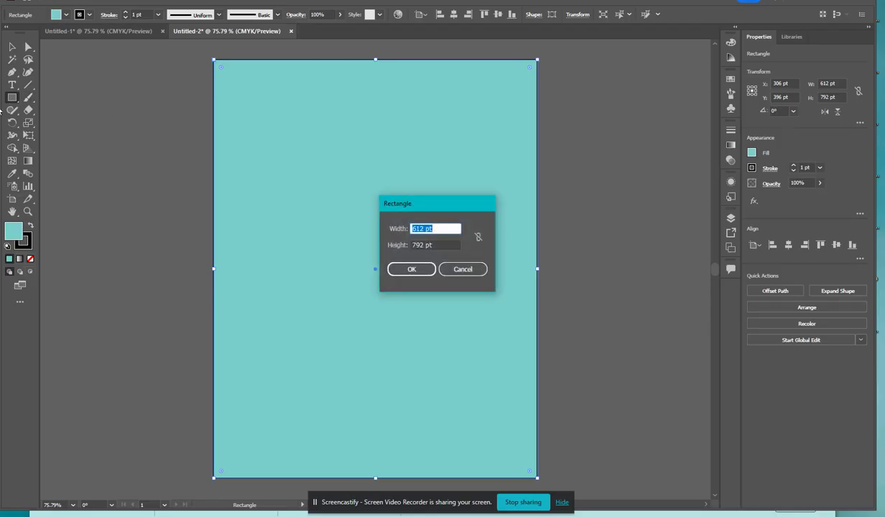
pyautogui.click(462, 270)
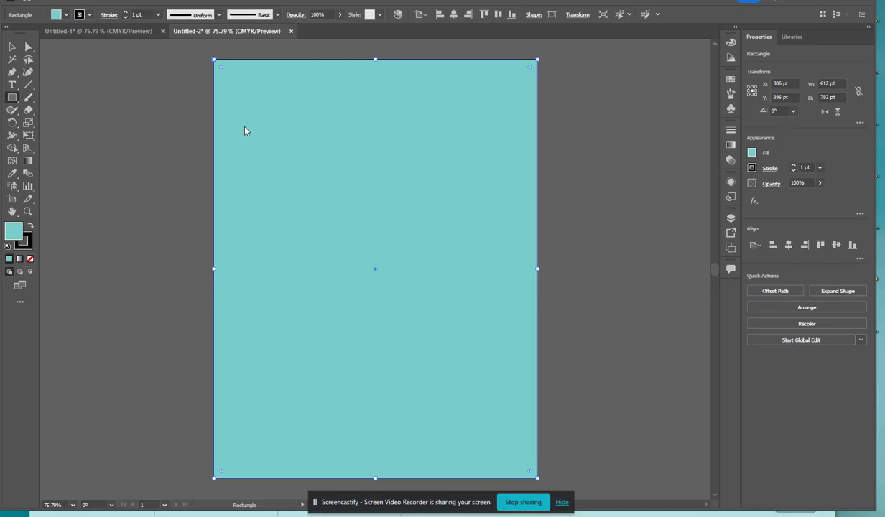
pyautogui.moveTo(251, 120); pyautogui.dragTo(385, 290)
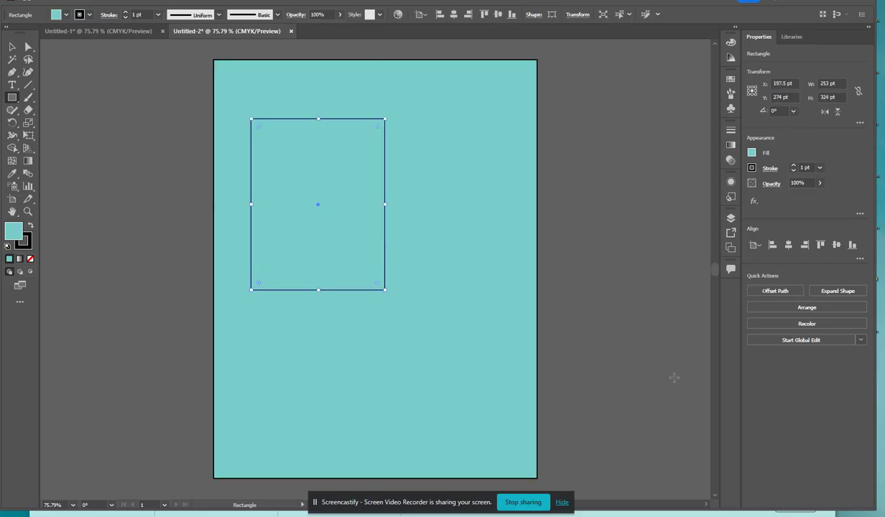
# Step: Give the rectangle a white outline and a pale aqua fill (C35.69 M0 Y8 K0)
pyautogui.click(752, 168)
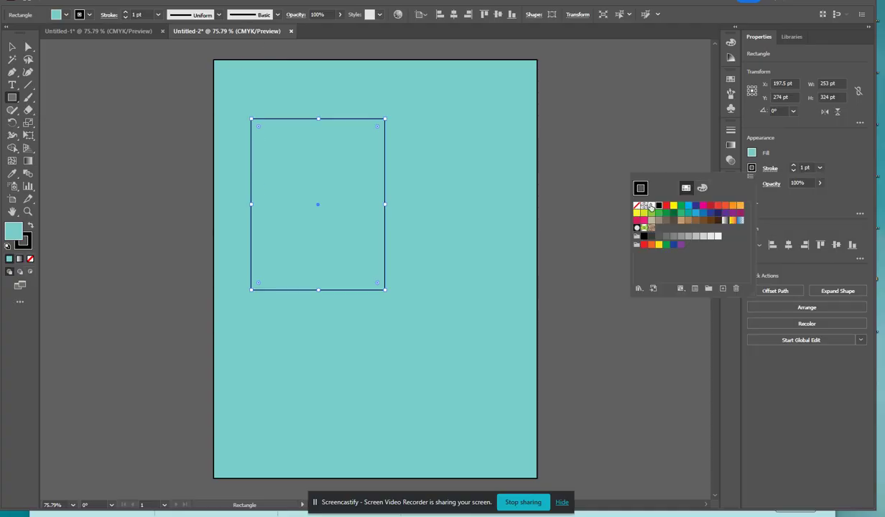
pyautogui.click(650, 208)
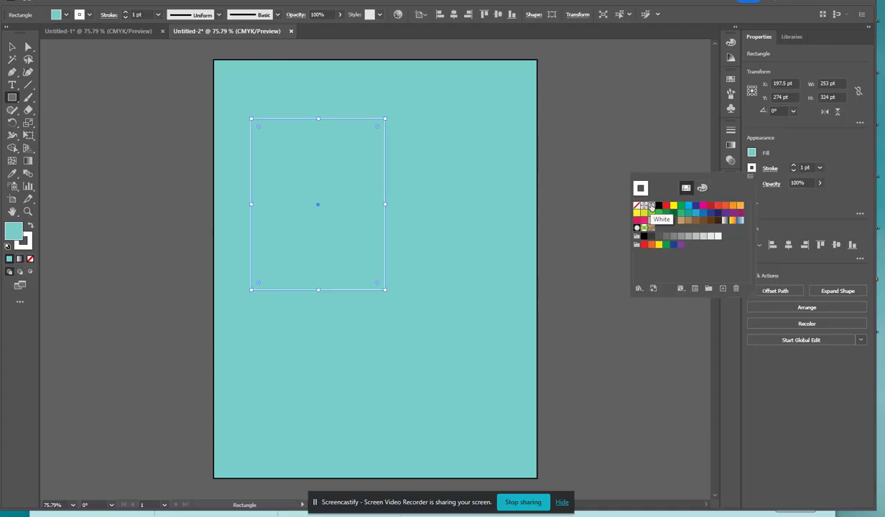
pyautogui.click(753, 157)
pyautogui.moveTo(682, 219); pyautogui.dragTo(709, 222)
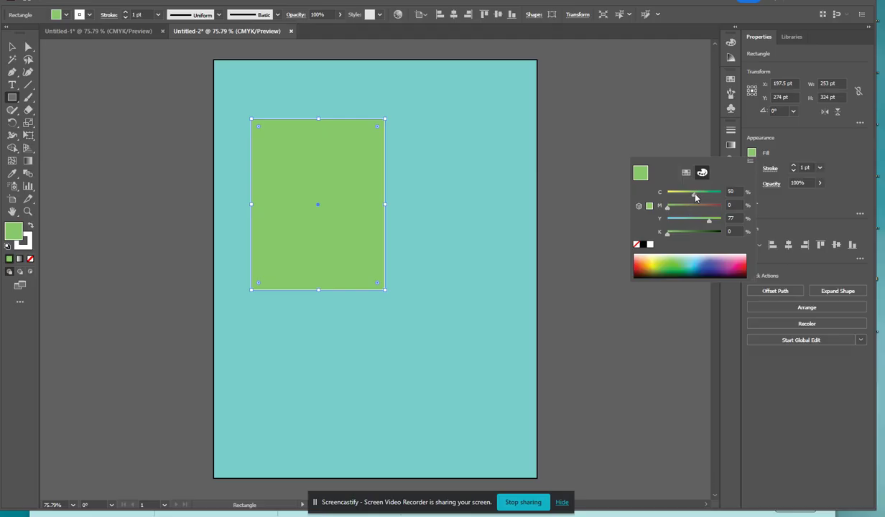
pyautogui.moveTo(701, 262)
pyautogui.mouseDown()
pyautogui.moveTo(701, 253)
pyautogui.moveTo(691, 255)
pyautogui.mouseUp()
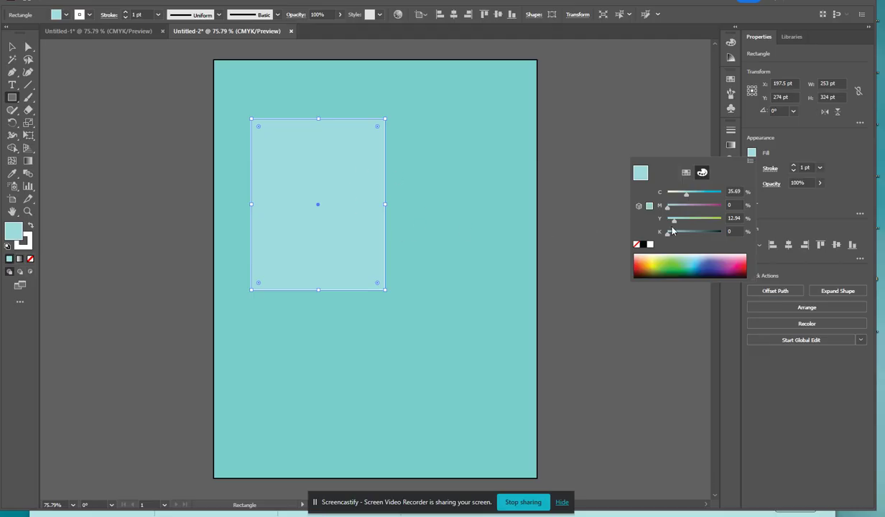
pyautogui.moveTo(674, 226); pyautogui.dragTo(672, 225)
# Step: Round the corners of the pale blue rectangle
pyautogui.click(260, 130)
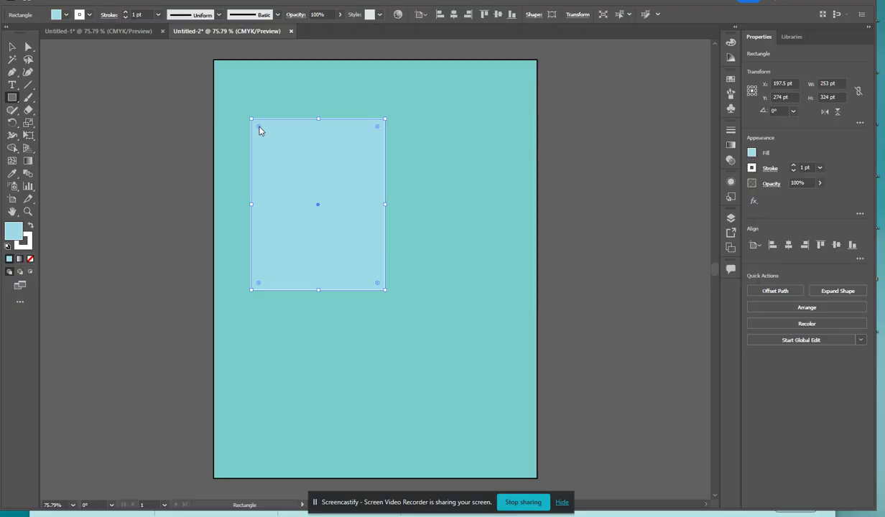
pyautogui.moveTo(260, 130); pyautogui.dragTo(260, 130)
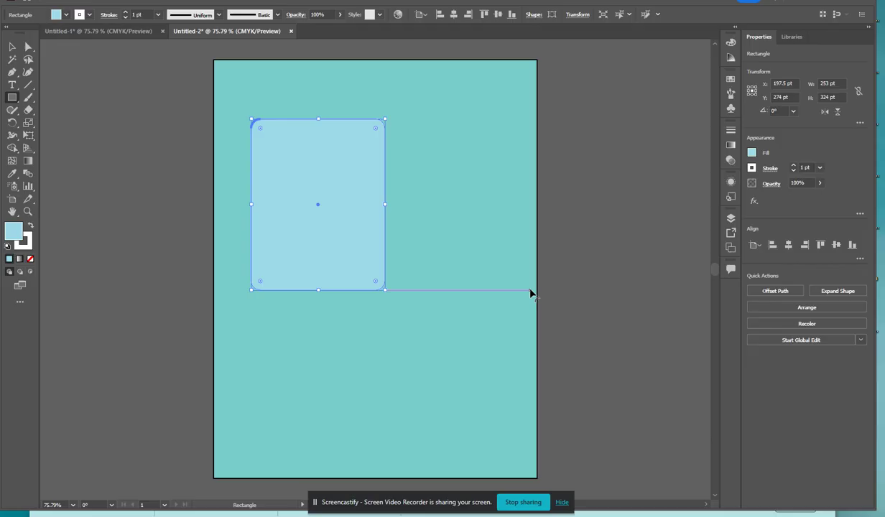
pyautogui.click(630, 205)
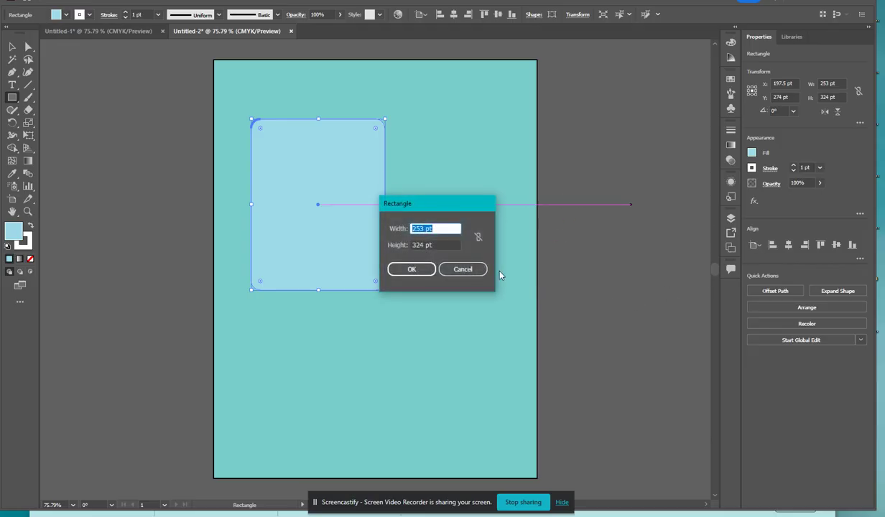
pyautogui.click(468, 270)
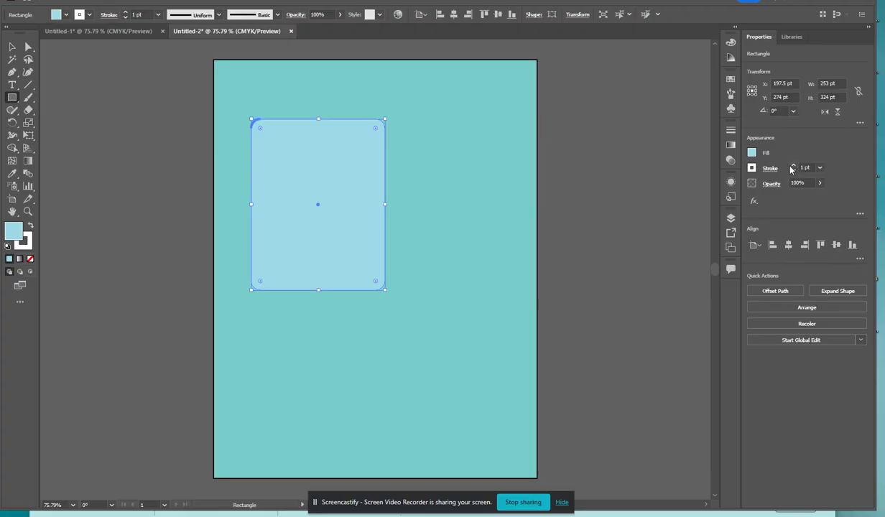
# Step: Set the frame's outline to 3 pt, then draw a 231 × 293 pt overlapping rectangle
pyautogui.click(794, 167)
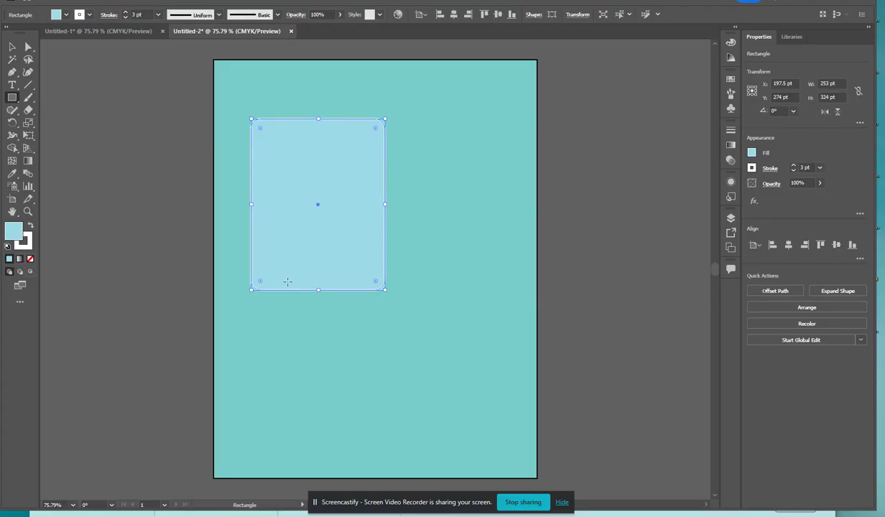
pyautogui.click(794, 167)
pyautogui.click(794, 167)
pyautogui.click(793, 167)
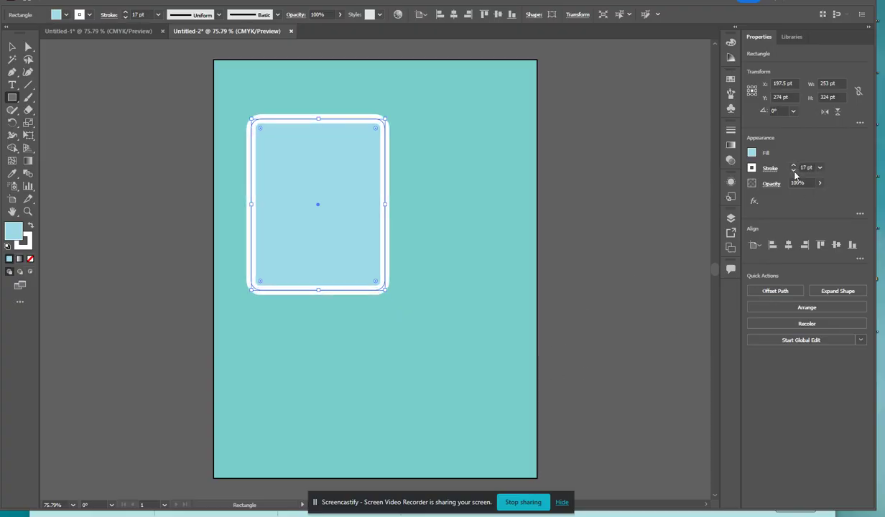
pyautogui.click(793, 170)
pyautogui.click(794, 170)
pyautogui.click(794, 170)
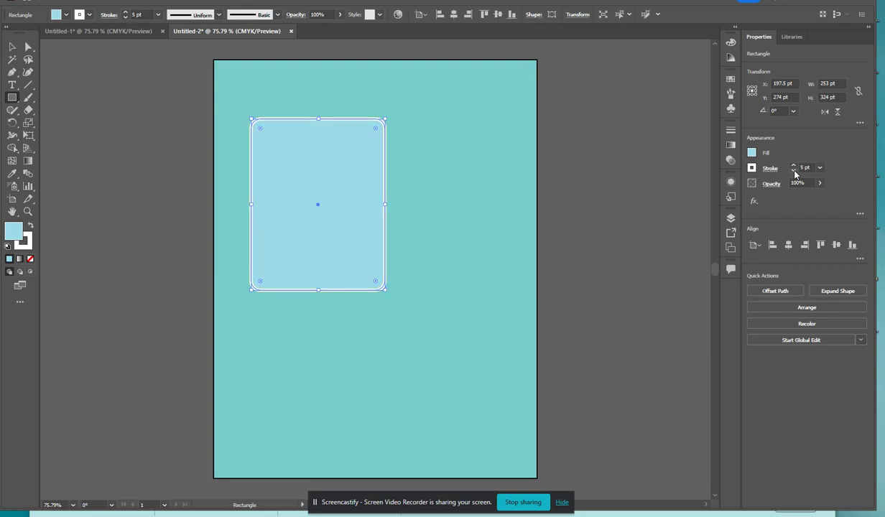
pyautogui.click(794, 170)
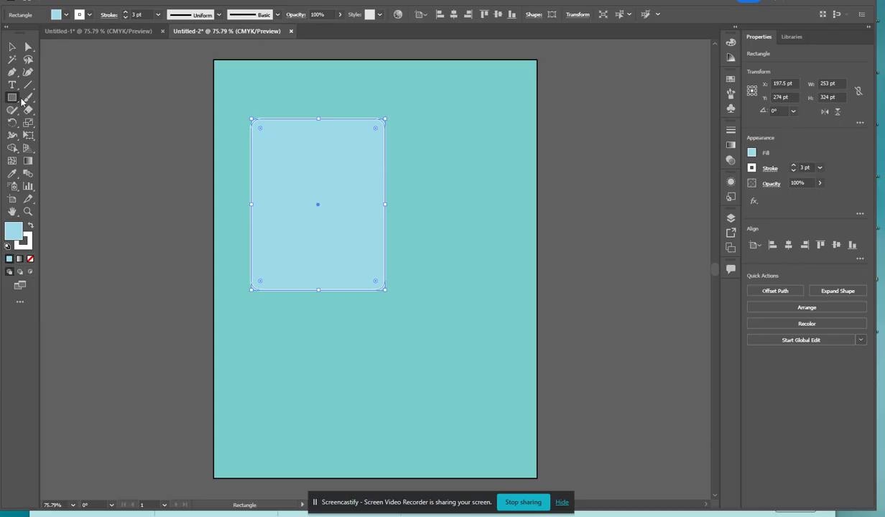
pyautogui.moveTo(359, 240); pyautogui.dragTo(482, 395)
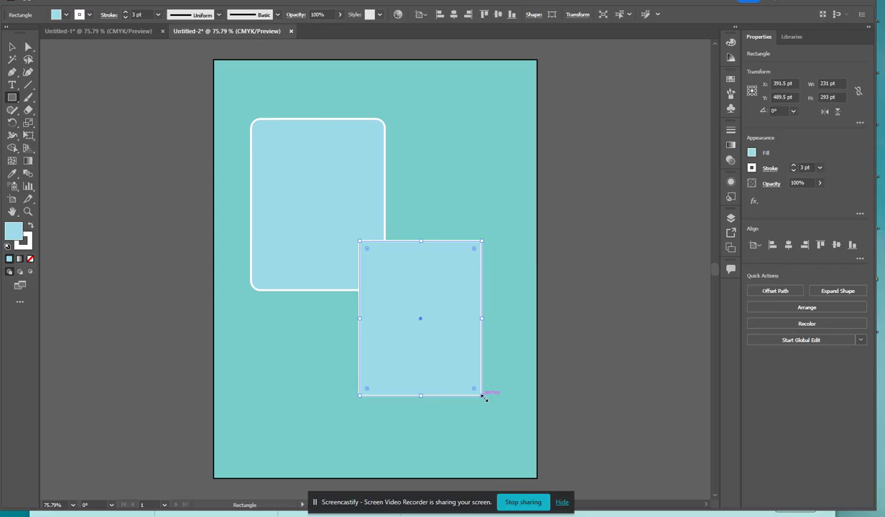
# Step: Undo the overlapping rectangle and a trial ellipse, leaving only the rounded blue frame
pyautogui.hotkey('ctrl', 'z')
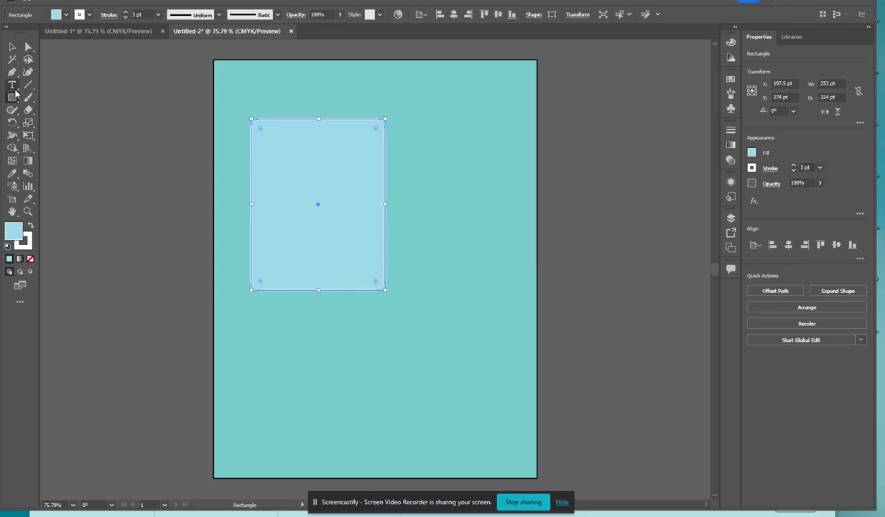
pyautogui.click(11, 96)
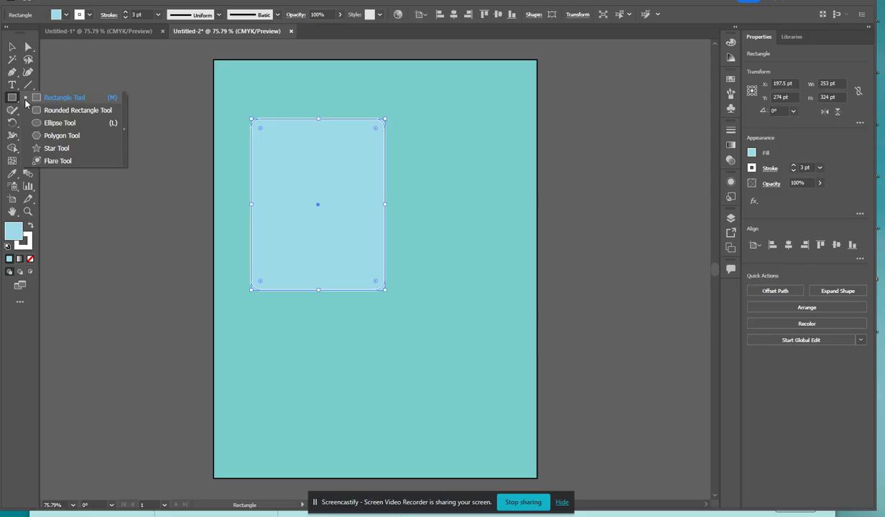
pyautogui.click(84, 124)
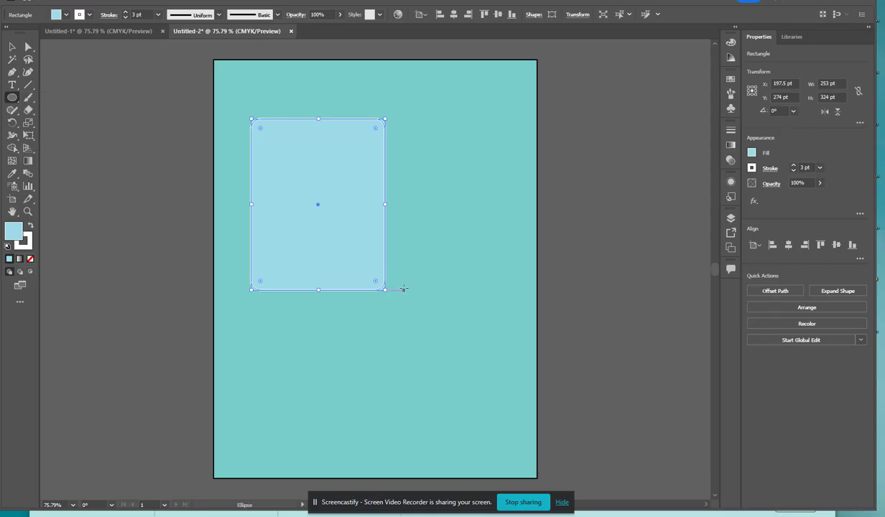
pyautogui.moveTo(404, 288); pyautogui.dragTo(516, 413)
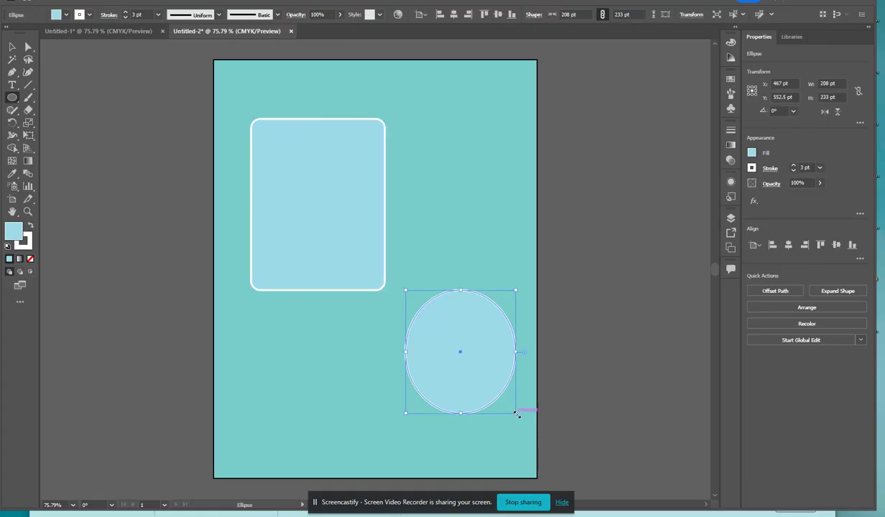
pyautogui.hotkey('ctrl', 'z')
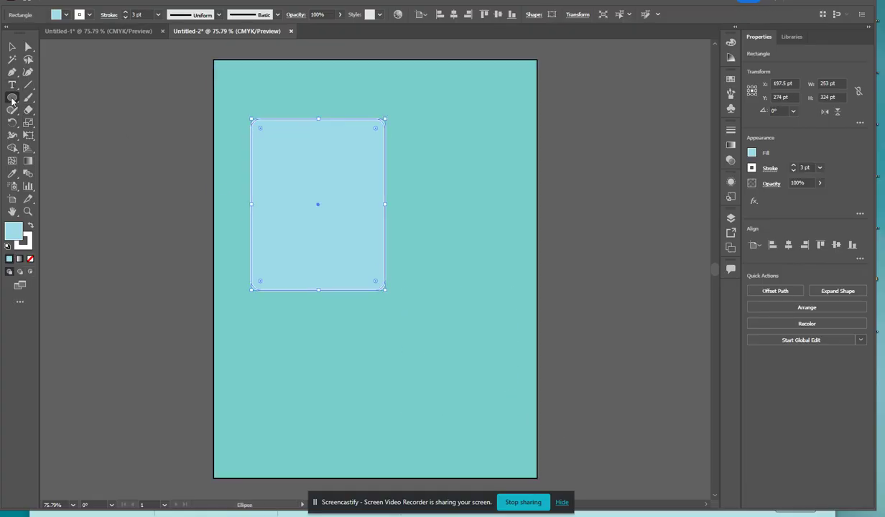
pyautogui.moveTo(13, 98); pyautogui.dragTo(64, 148)
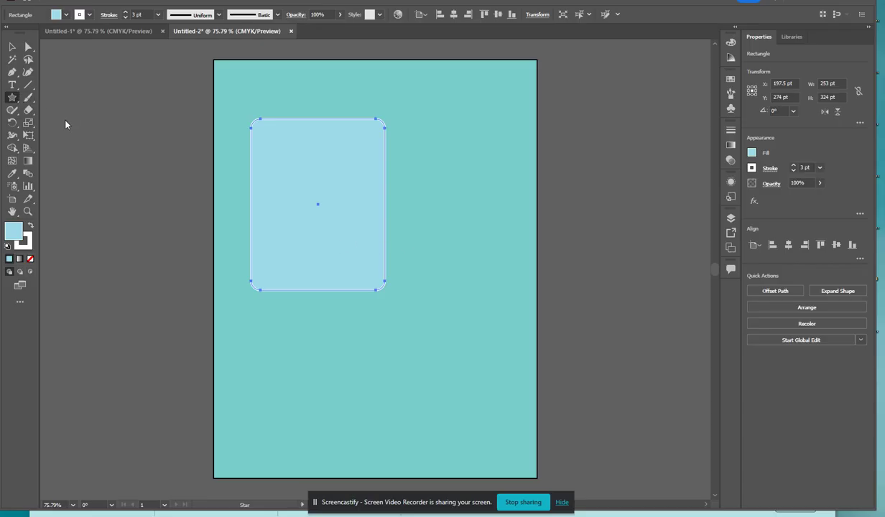
pyautogui.moveTo(12, 99); pyautogui.dragTo(55, 163)
pyautogui.moveTo(375, 217); pyautogui.dragTo(398, 332)
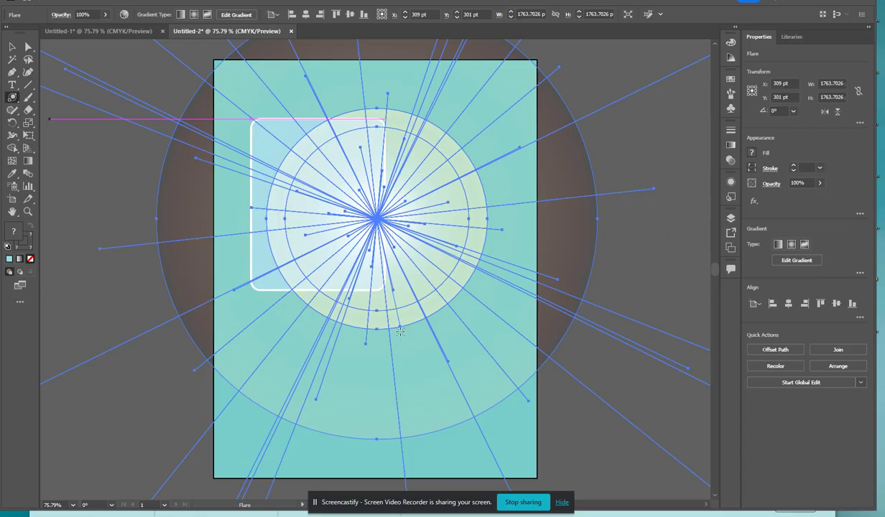
pyautogui.click(641, 272)
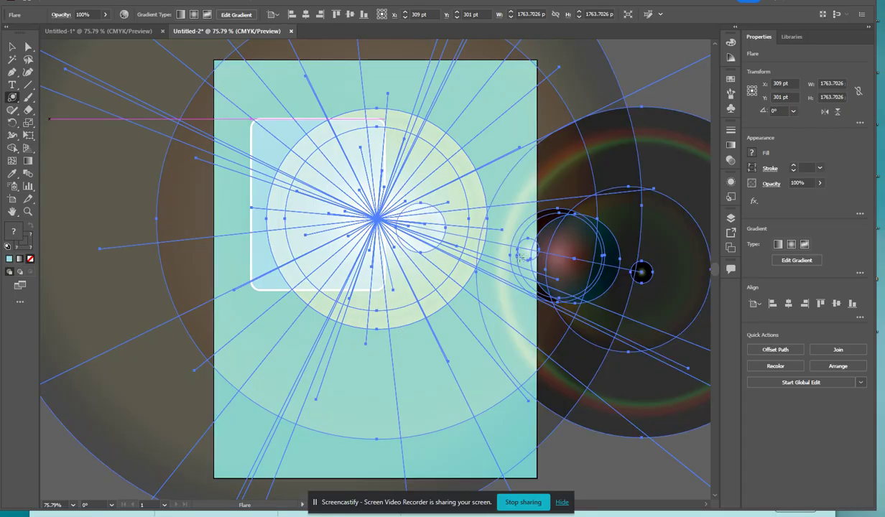
pyautogui.hotkey('ctrl', 'z')
pyautogui.hotkey('ctrl', 'z')
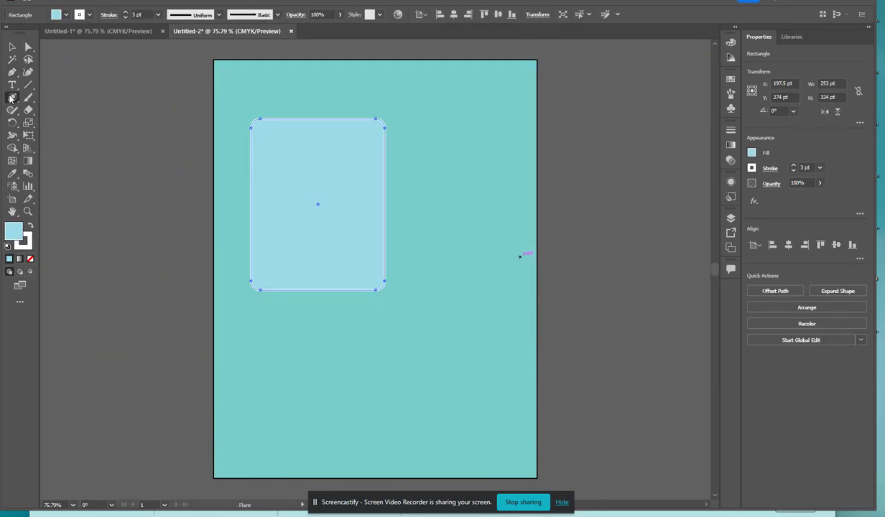
pyautogui.moveTo(12, 98); pyautogui.dragTo(74, 146)
pyautogui.moveTo(366, 265); pyautogui.dragTo(446, 338)
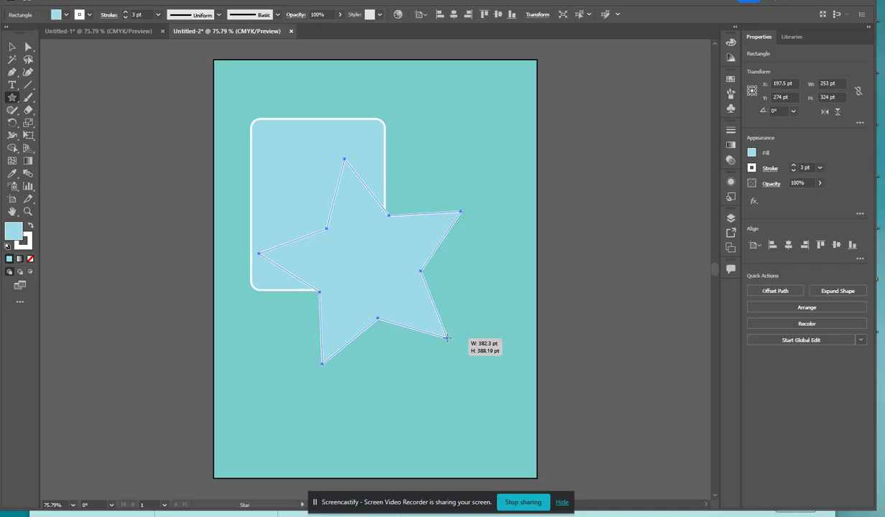
pyautogui.press('Up')
pyautogui.press('Up')
pyautogui.press('Up')
pyautogui.press('Up')
pyautogui.press('Up')
pyautogui.press('Up')
pyautogui.moveTo(446, 338); pyautogui.dragTo(446, 338)
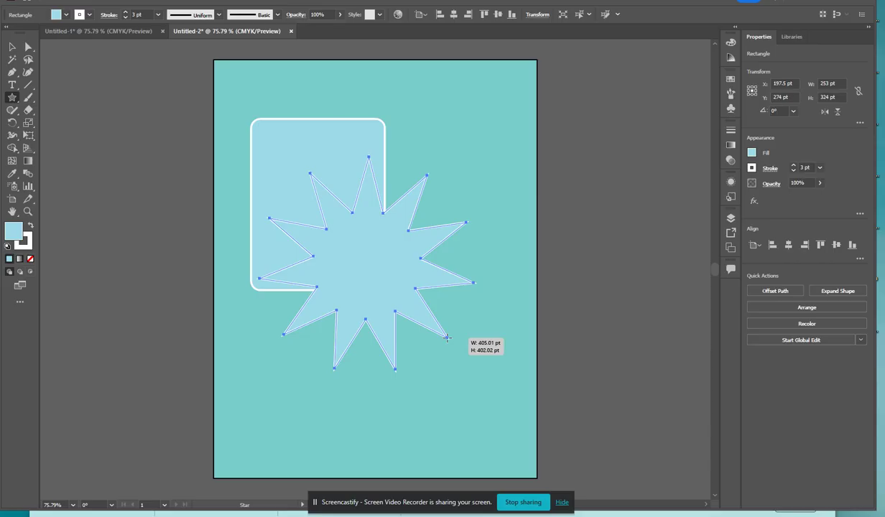
pyautogui.moveTo(447, 337)
pyautogui.mouseDown()
pyautogui.moveTo(456, 289)
pyautogui.moveTo(442, 342)
pyautogui.moveTo(469, 248)
pyautogui.moveTo(485, 292)
pyautogui.moveTo(485, 356)
pyautogui.moveTo(486, 305)
pyautogui.moveTo(480, 335)
pyautogui.mouseUp()
pyautogui.press('Down')
pyautogui.press('Down')
pyautogui.press('Down')
pyautogui.press('Down')
pyautogui.press('Down')
pyautogui.press('Down')
pyautogui.press('Down')
pyautogui.press('Down')
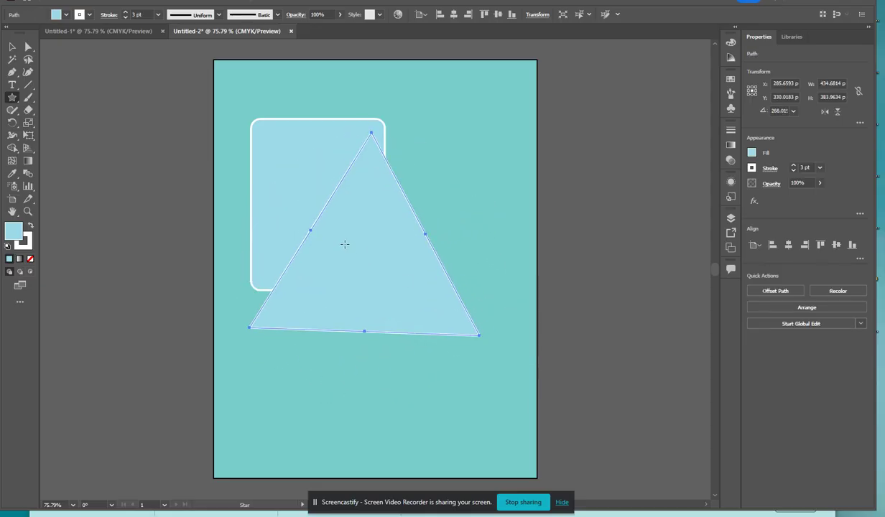
pyautogui.click(11, 47)
pyautogui.moveTo(413, 283); pyautogui.dragTo(430, 315)
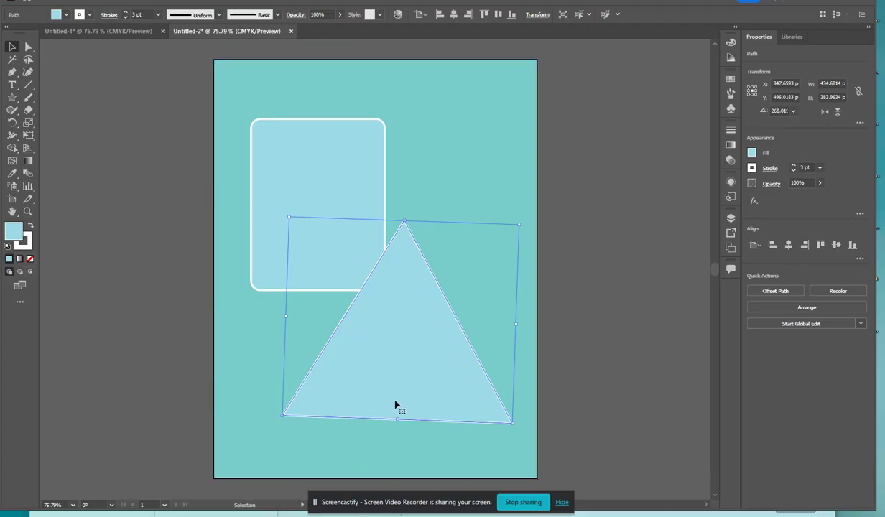
pyautogui.moveTo(284, 415); pyautogui.dragTo(253, 373)
pyautogui.press('Delete')
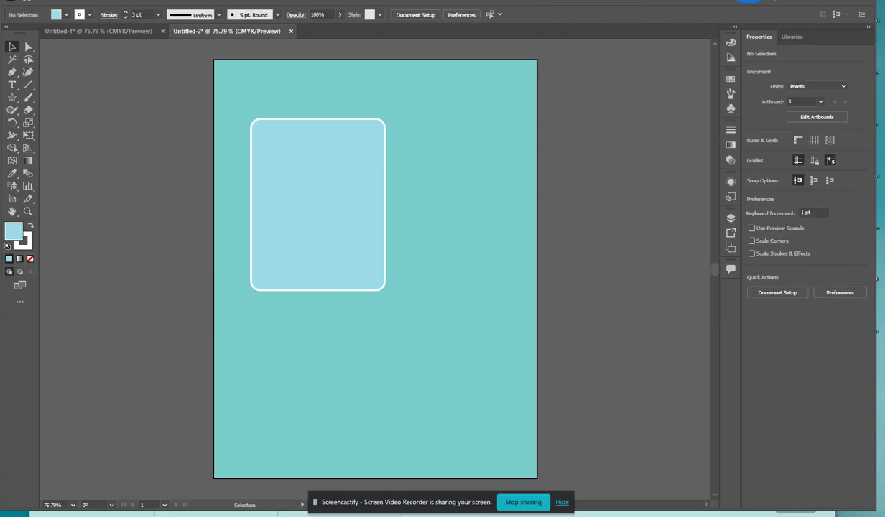
# Step: Draw a 253 × 370 pt rounded rectangle overlapping the first card's lower right
pyautogui.click(12, 97)
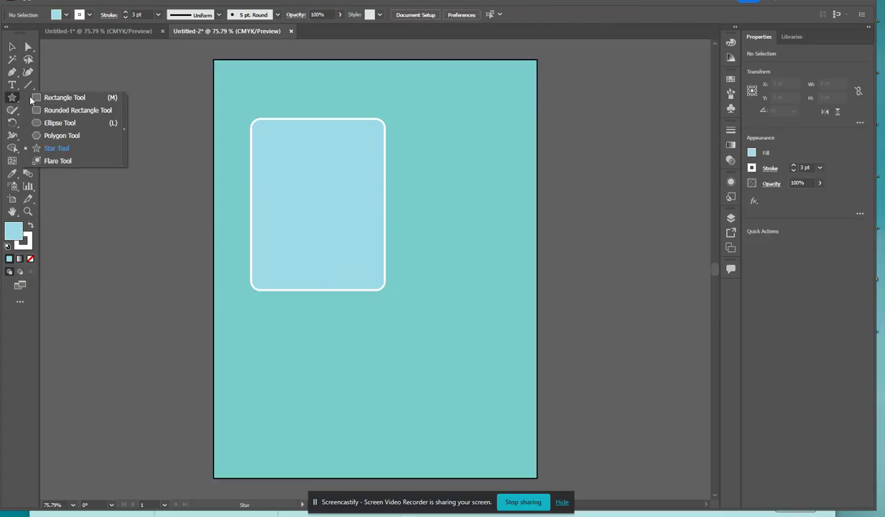
pyautogui.click(64, 98)
pyautogui.moveTo(343, 230)
pyautogui.mouseDown()
pyautogui.moveTo(455, 407)
pyautogui.moveTo(477, 425)
pyautogui.mouseUp()
pyautogui.moveTo(352, 242); pyautogui.dragTo(355, 244)
# Step: Fill the new rounded card lavender (C35.69 M26 Y8 K0)
pyautogui.click(752, 153)
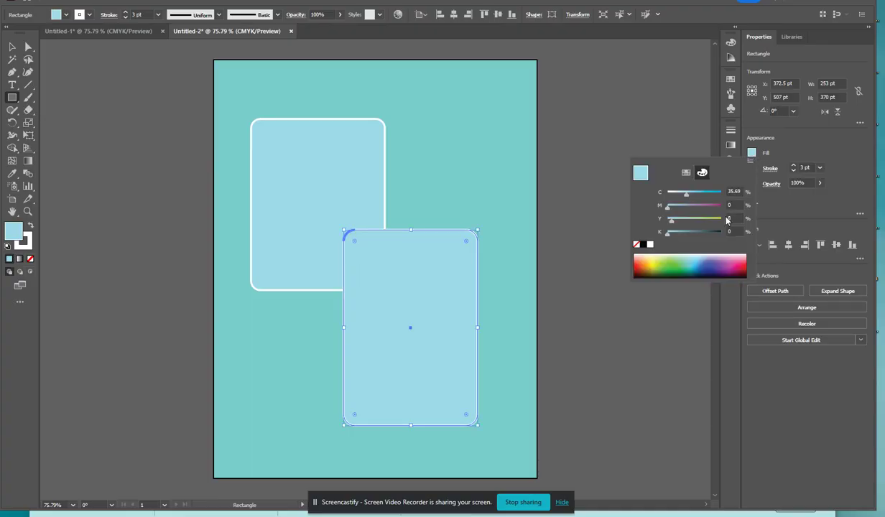
pyautogui.click(681, 206)
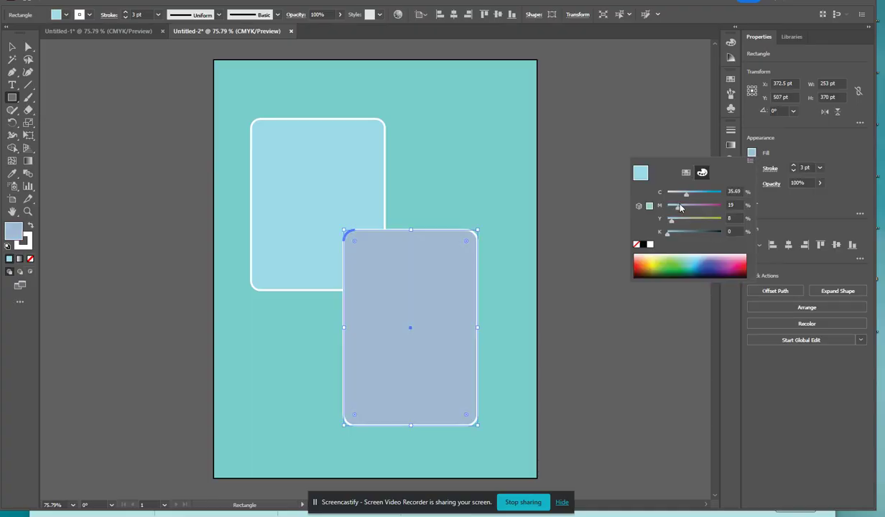
pyautogui.click(597, 191)
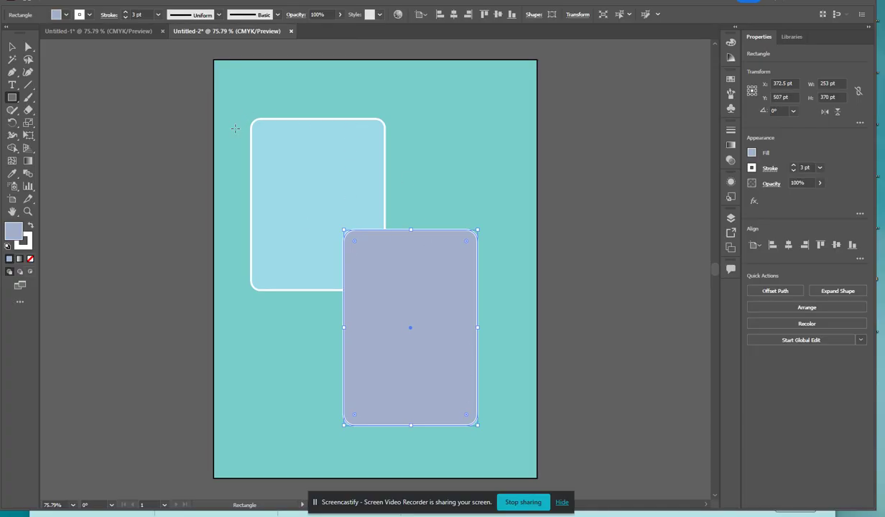
pyautogui.click(26, 87)
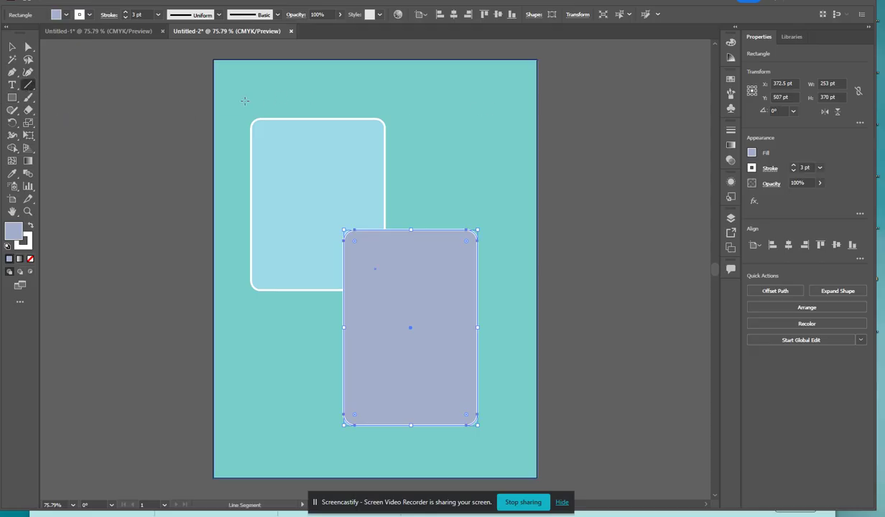
# Step: Draw a 364 pt horizontal white line above the cards and nudge it into place
pyautogui.moveTo(244, 101); pyautogui.dragTo(437, 101)
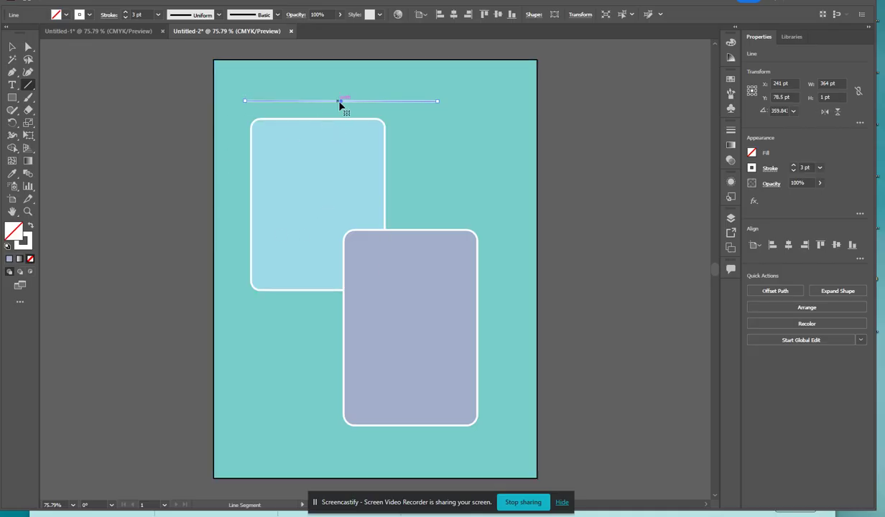
pyautogui.press('v')
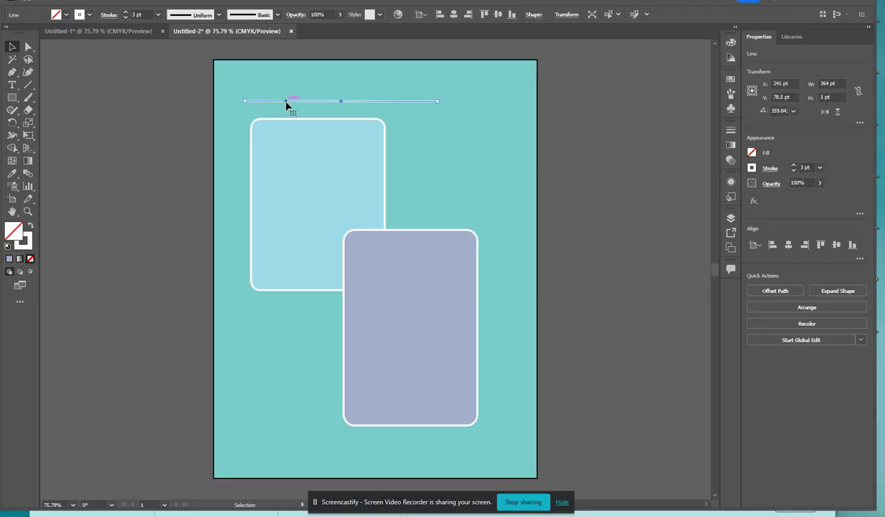
pyautogui.moveTo(287, 102); pyautogui.dragTo(274, 106)
pyautogui.moveTo(421, 105); pyautogui.dragTo(421, 103)
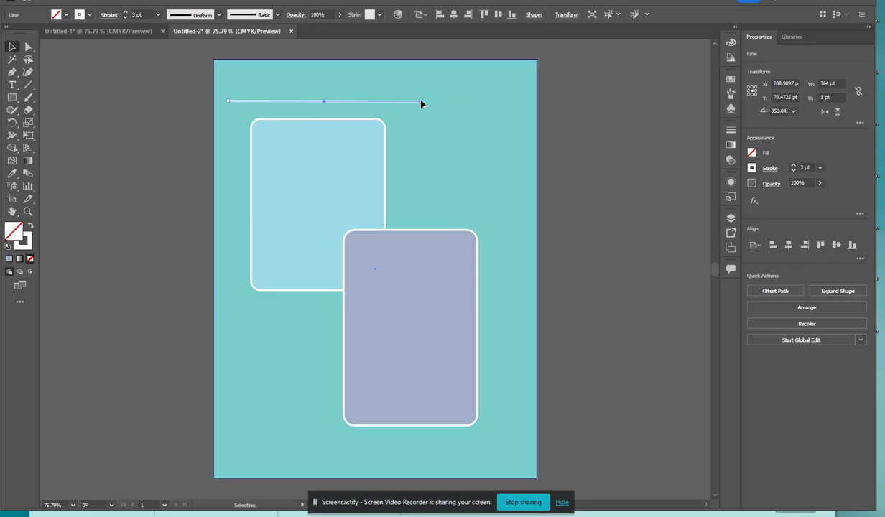
# Step: Draw a 700 pt vertical white line down the poster's left side
pyautogui.click(29, 85)
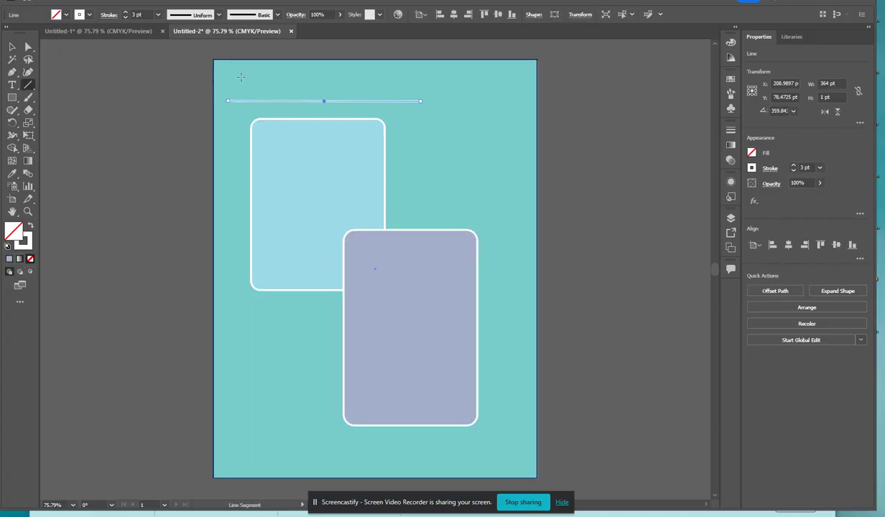
pyautogui.moveTo(239, 77); pyautogui.dragTo(238, 448)
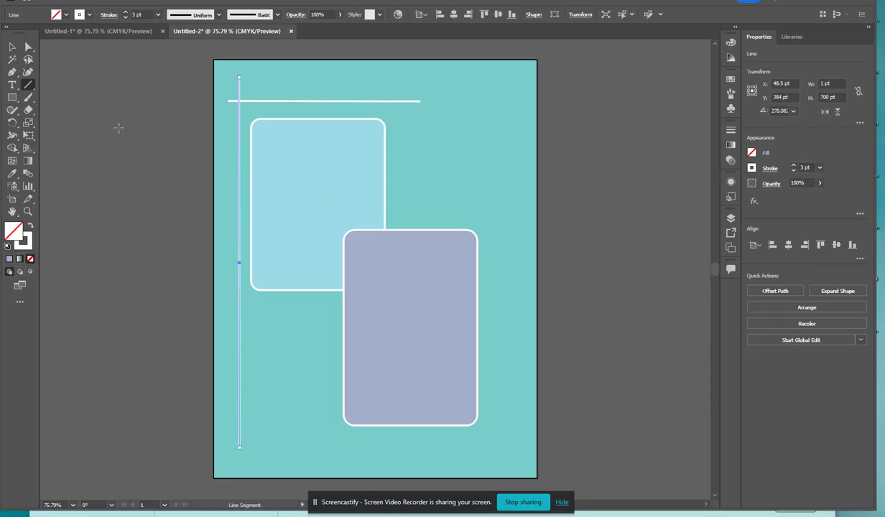
pyautogui.click(270, 107)
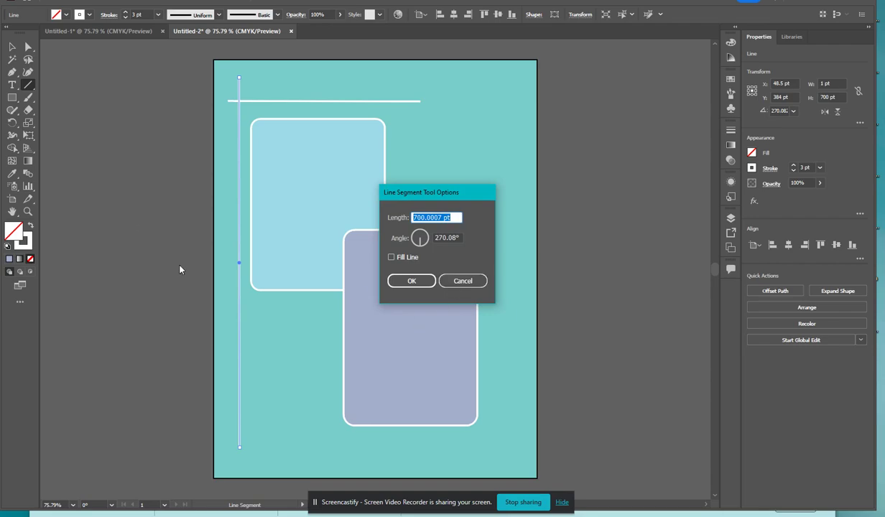
pyautogui.click(462, 280)
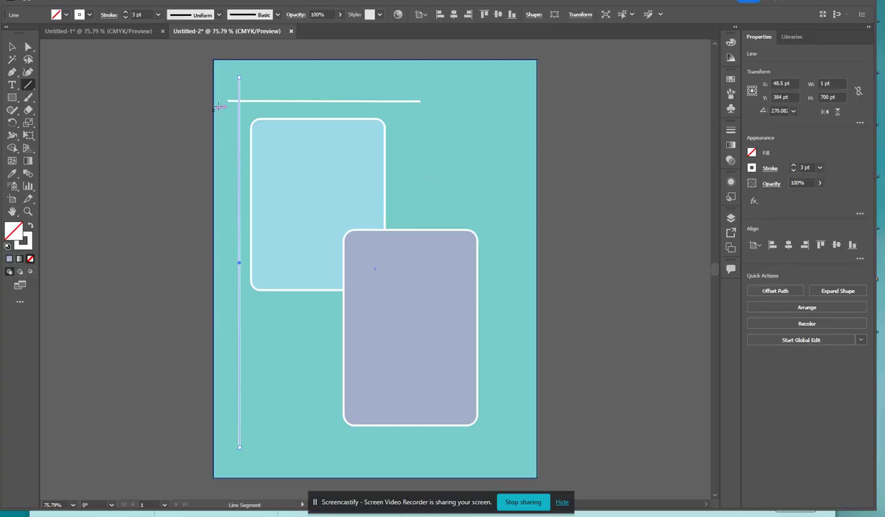
# Step: Add short white lines: a left vertical, a dash under the blue card, two verticals by the lavender card, another horizontal
pyautogui.moveTo(227, 230); pyautogui.dragTo(228, 376)
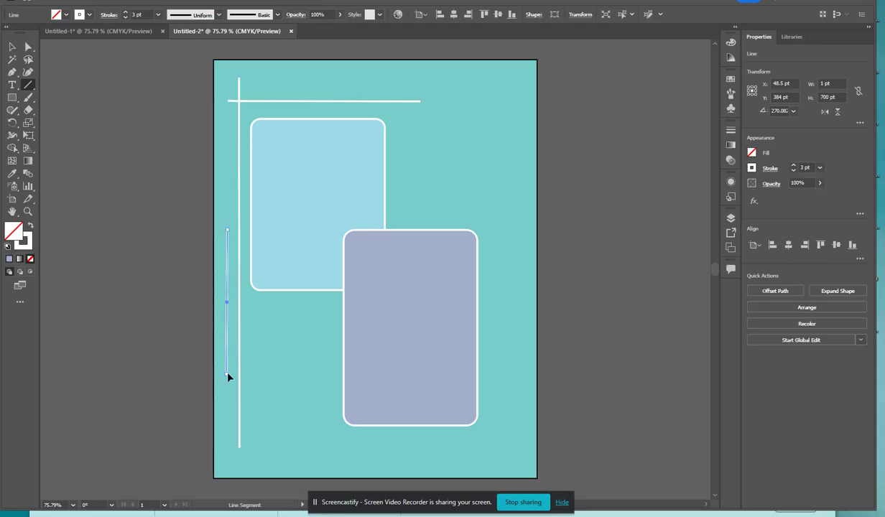
pyautogui.moveTo(281, 302)
pyautogui.mouseDown()
pyautogui.moveTo(338, 303)
pyautogui.moveTo(331, 301)
pyautogui.moveTo(339, 315)
pyautogui.moveTo(331, 314)
pyautogui.mouseUp()
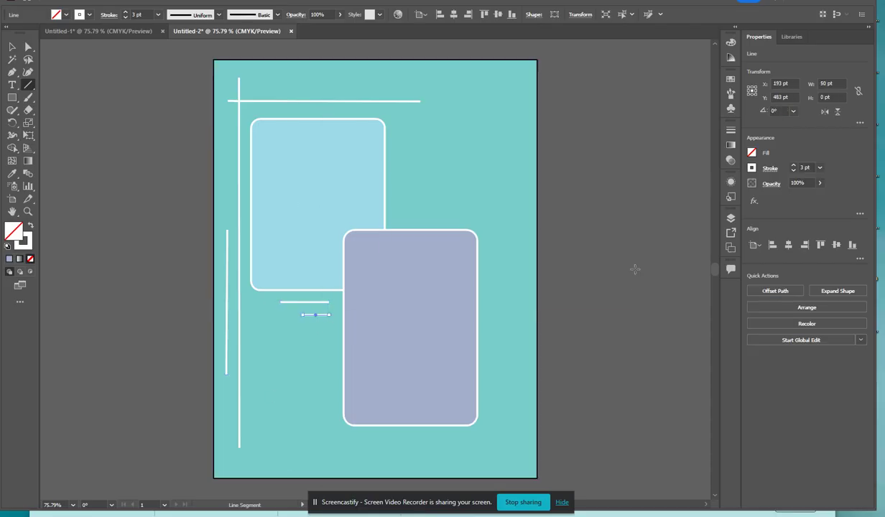
pyautogui.moveTo(495, 255); pyautogui.dragTo(495, 337)
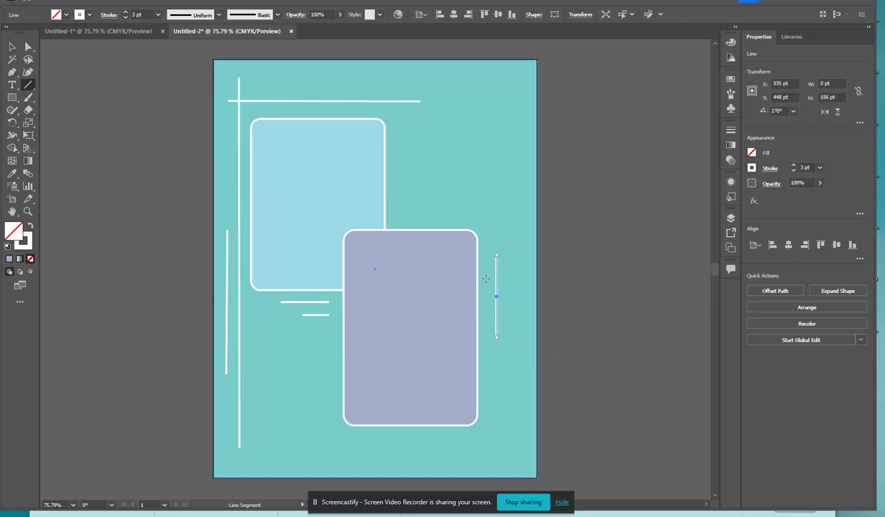
pyautogui.moveTo(485, 272); pyautogui.dragTo(485, 393)
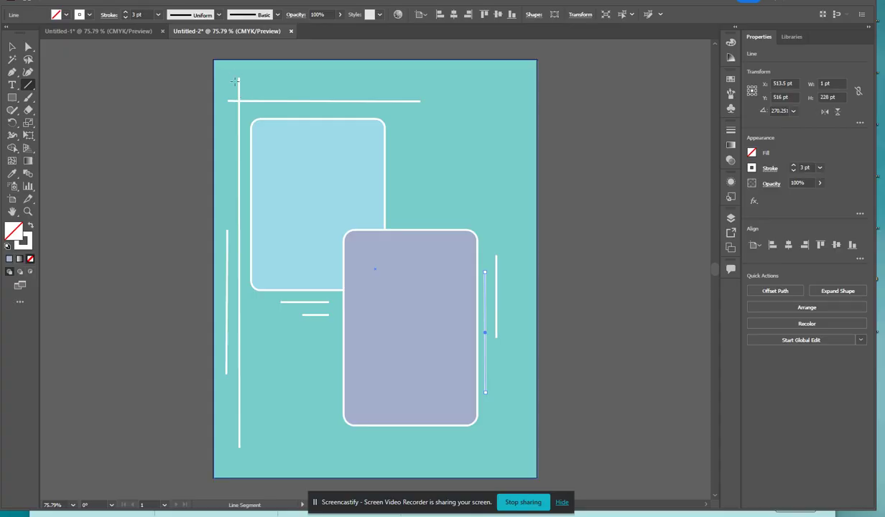
pyautogui.moveTo(238, 100); pyautogui.dragTo(324, 101)
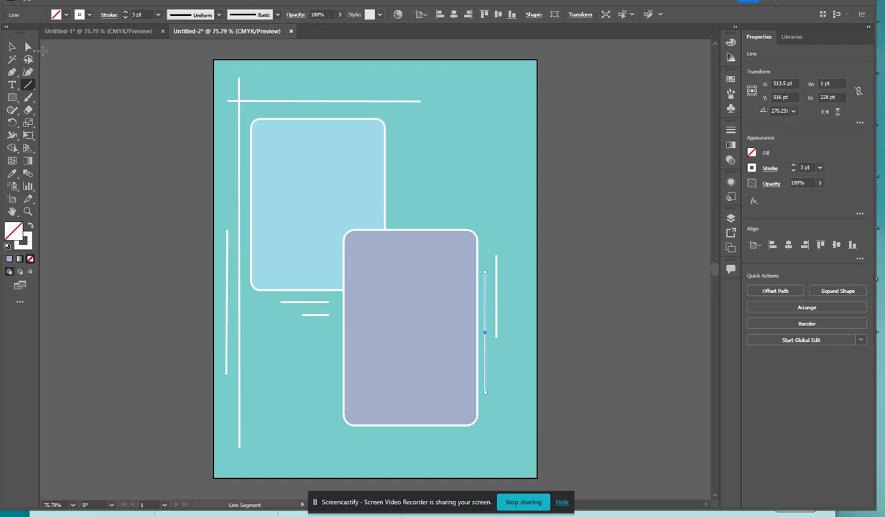
# Step: Nudge the purple frame up and left and the light-blue frame slightly right
pyautogui.click(12, 46)
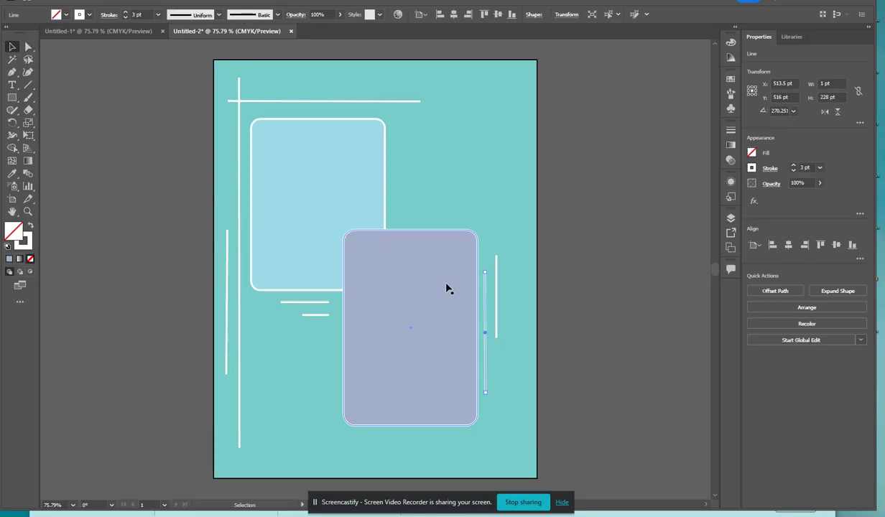
pyautogui.moveTo(446, 288); pyautogui.dragTo(421, 287)
pyautogui.click(28, 47)
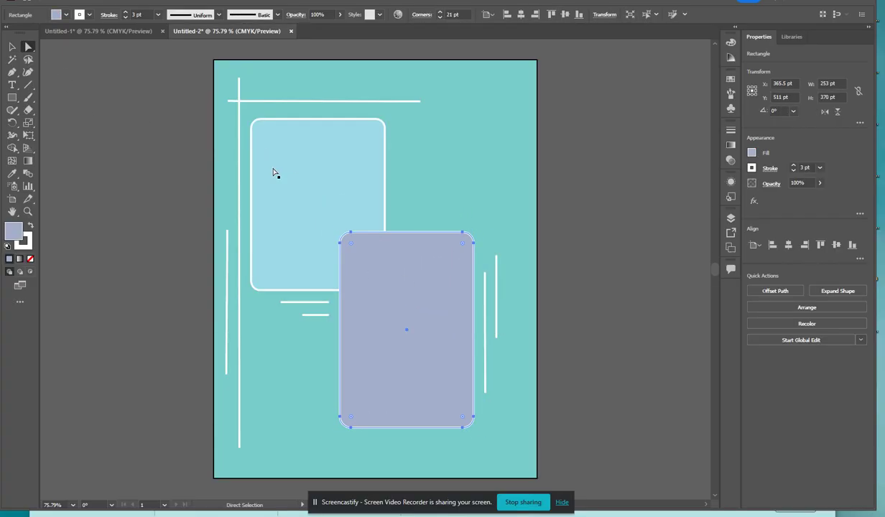
pyautogui.click(289, 171)
pyautogui.moveTo(385, 128); pyautogui.dragTo(350, 166)
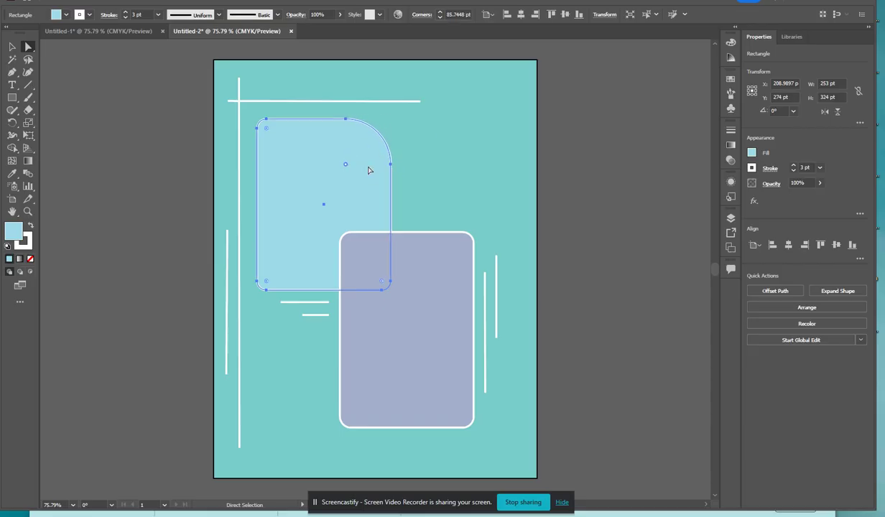
# Step: Tighten the purple frame's rounded corners and place 'Lorem ipsum' placeholder text at the top
pyautogui.click(463, 151)
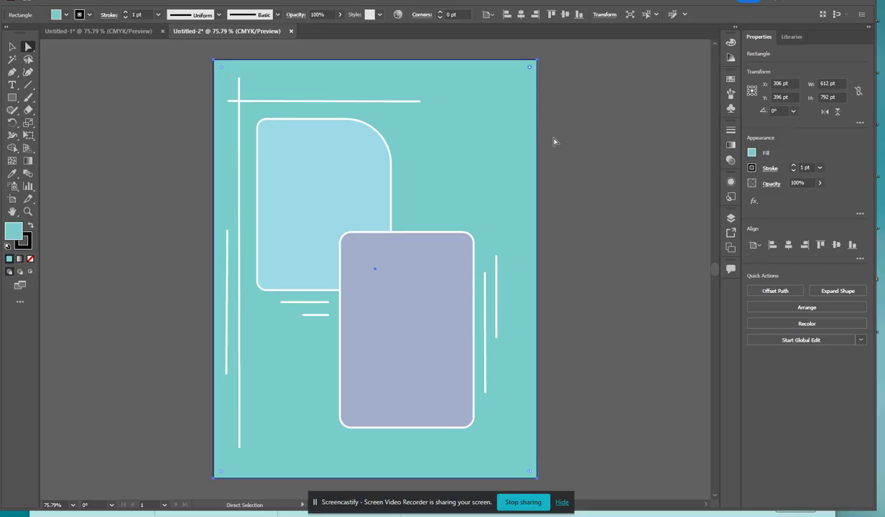
pyautogui.click(411, 359)
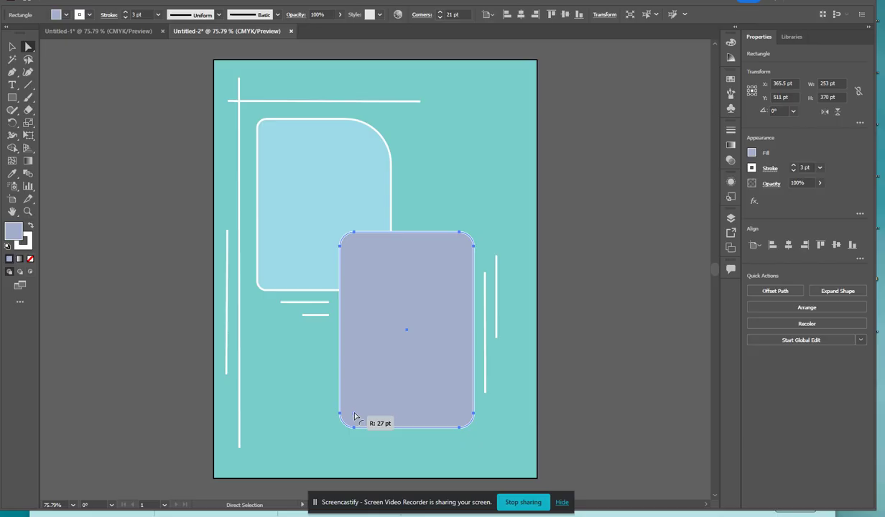
pyautogui.moveTo(354, 416)
pyautogui.mouseDown()
pyautogui.moveTo(373, 393)
pyautogui.moveTo(359, 415)
pyautogui.mouseUp()
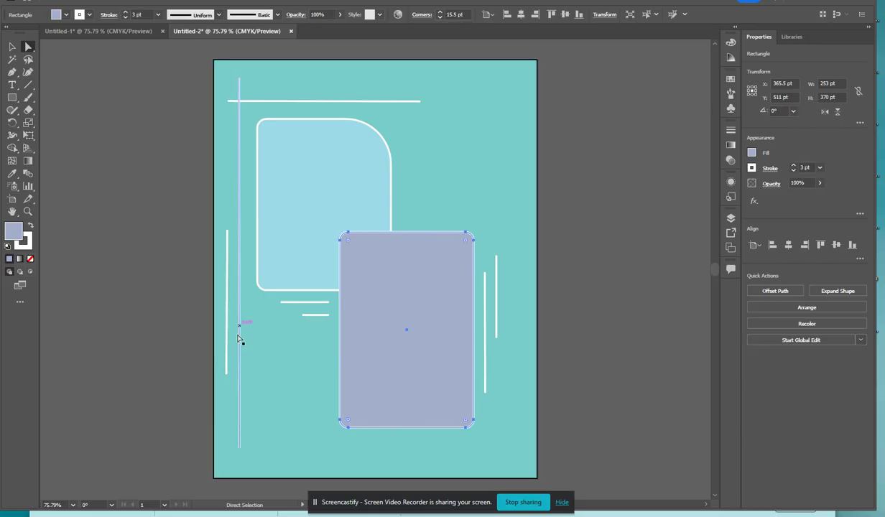
pyautogui.click(275, 422)
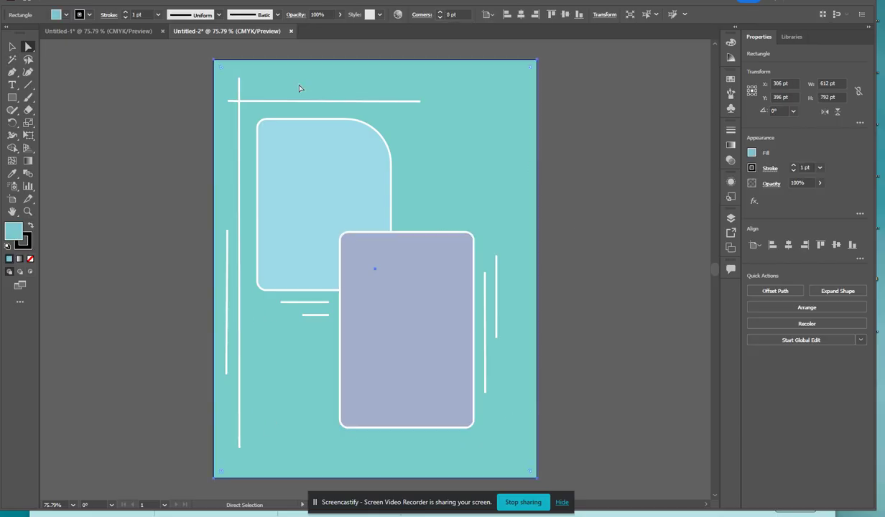
pyautogui.click(13, 85)
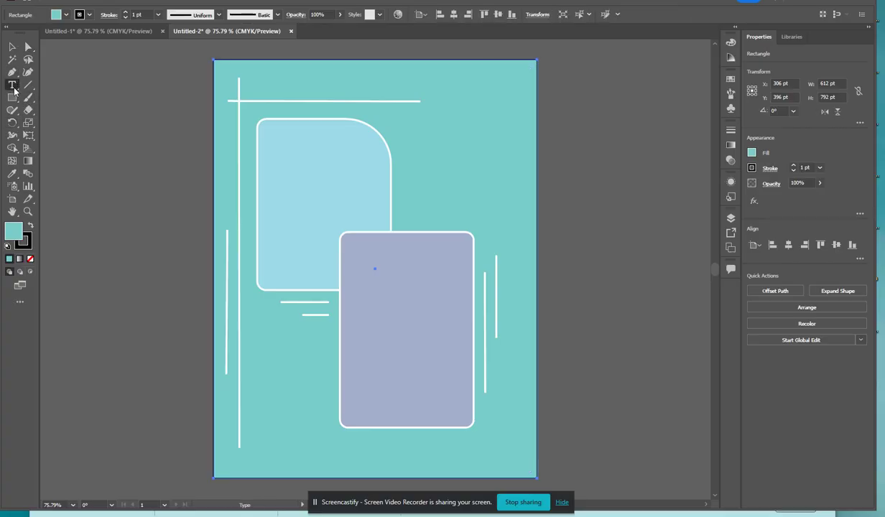
pyautogui.click(252, 85)
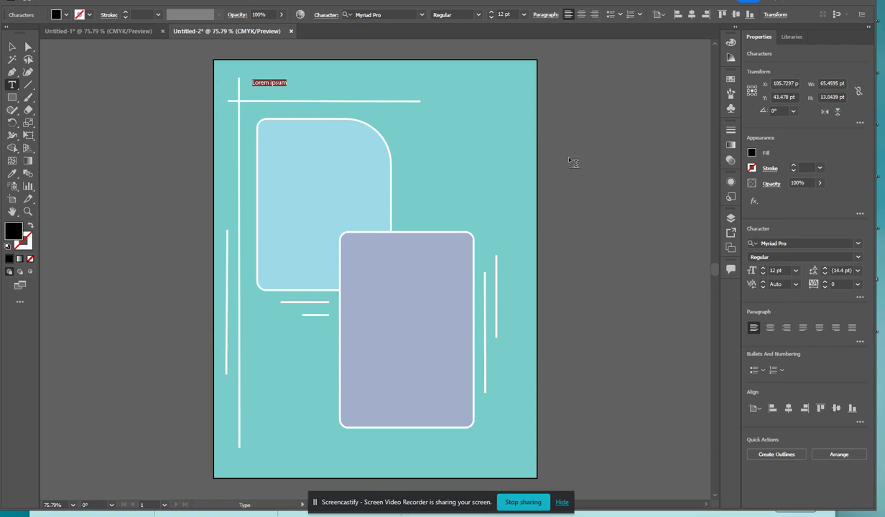
# Step: Replace the 'Lorem ipsum' placeholder at the top with the title 'Moon Child'
pyautogui.moveTo(246, 72); pyautogui.dragTo(443, 108)
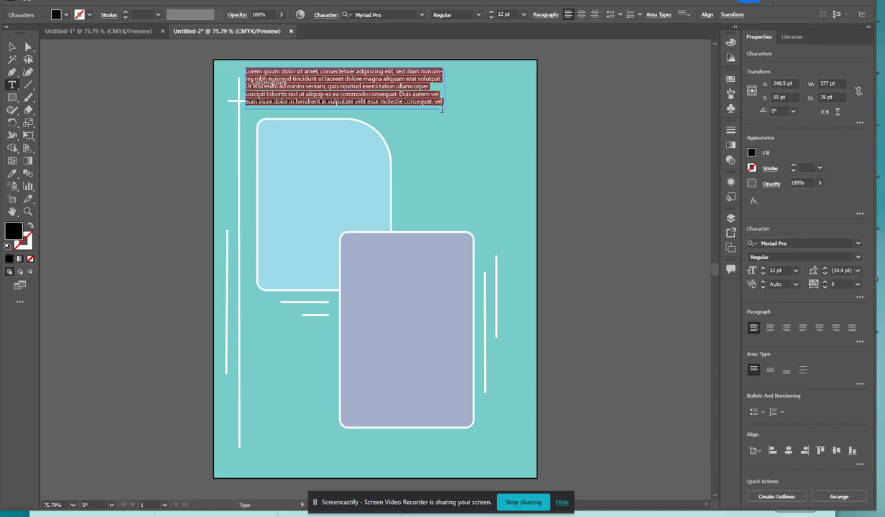
pyautogui.hotkey('ctrl', 'z')
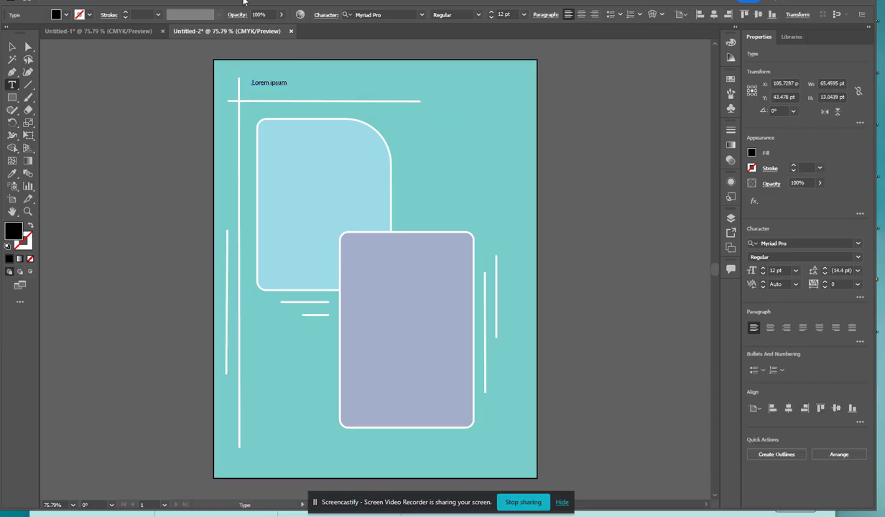
pyautogui.click(266, 80)
pyautogui.click(254, 83)
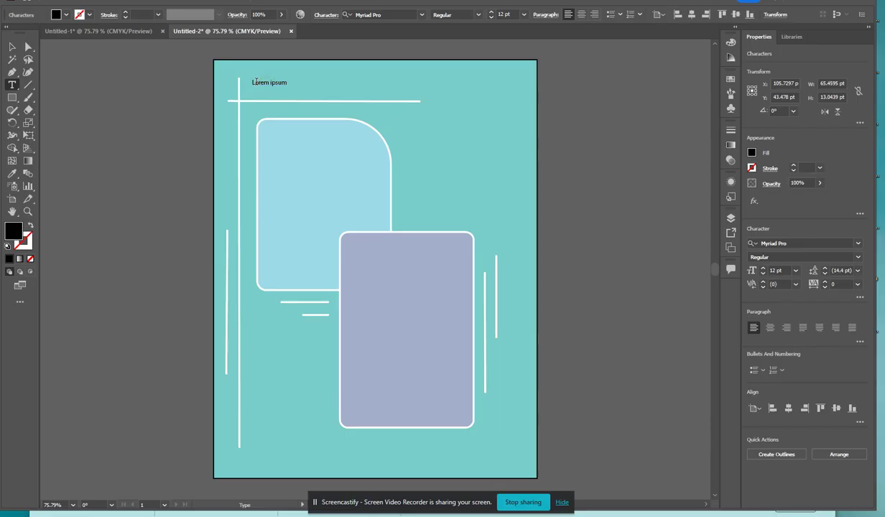
pyautogui.hotkey('ctrl', 'a')
pyautogui.write('S')
pyautogui.write('M')
pyautogui.moveTo(285, 81); pyautogui.dragTo(232, 82)
# Step: Set the Moon Child title in Bauhaus 93 at 44 pt
pyautogui.click(796, 244)
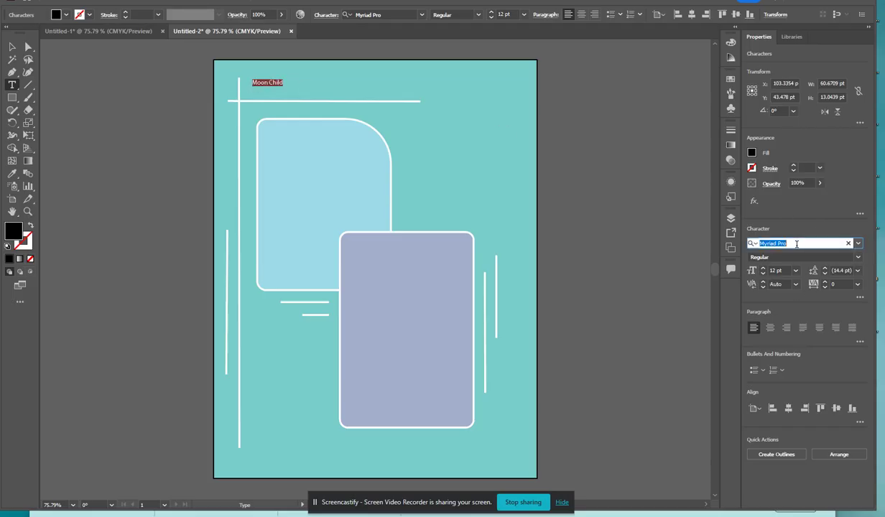
pyautogui.click(857, 244)
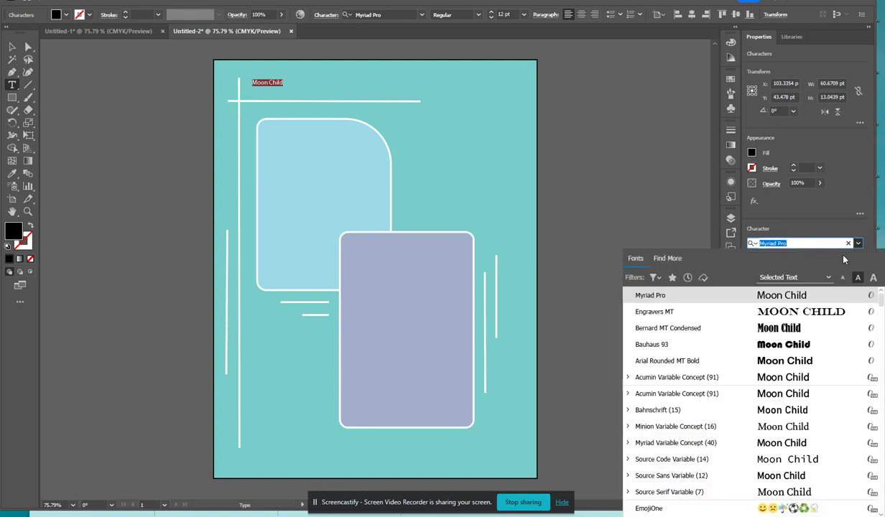
pyautogui.click(793, 349)
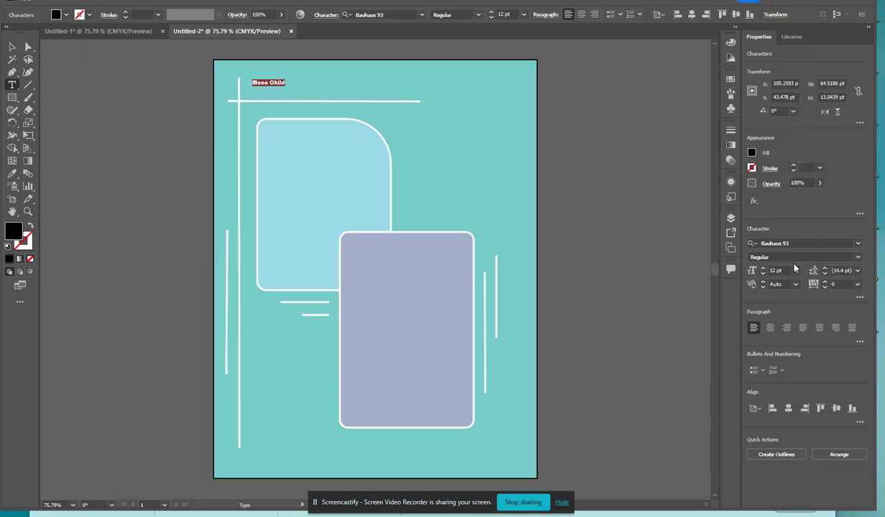
pyautogui.moveTo(762, 268); pyautogui.dragTo(763, 267)
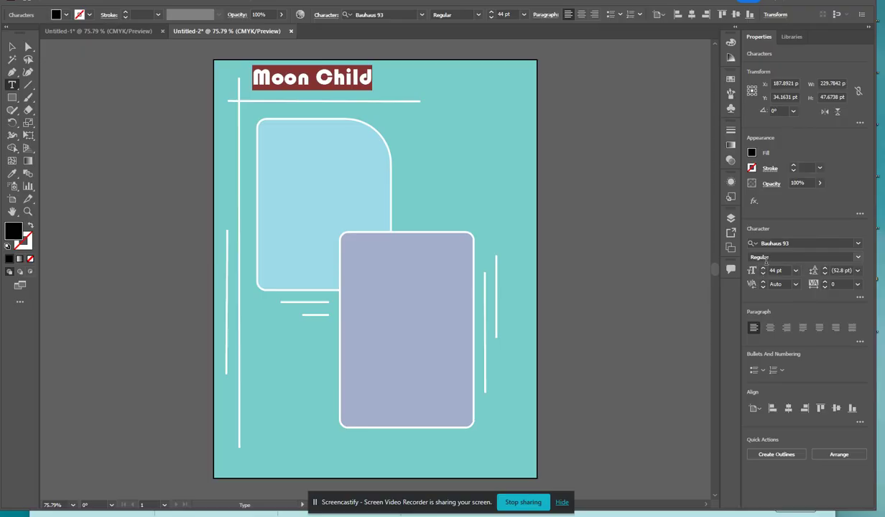
pyautogui.hotkey('shift', 'Tab')
pyautogui.click(819, 257)
# Step: Colour the title light blue, nudge it down-left, then bring Pinterest forward
pyautogui.click(752, 154)
pyautogui.click(661, 255)
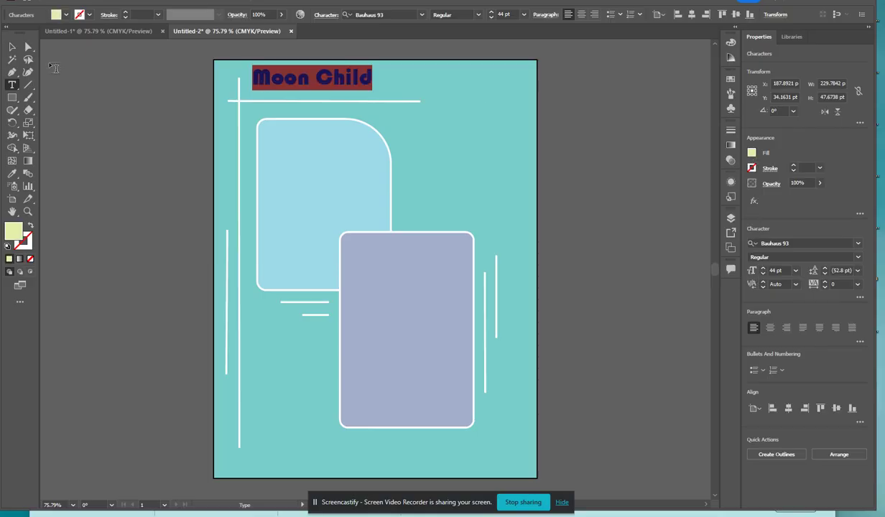
pyautogui.click(12, 47)
pyautogui.moveTo(303, 83)
pyautogui.mouseDown()
pyautogui.moveTo(292, 83)
pyautogui.moveTo(300, 91)
pyautogui.mouseUp()
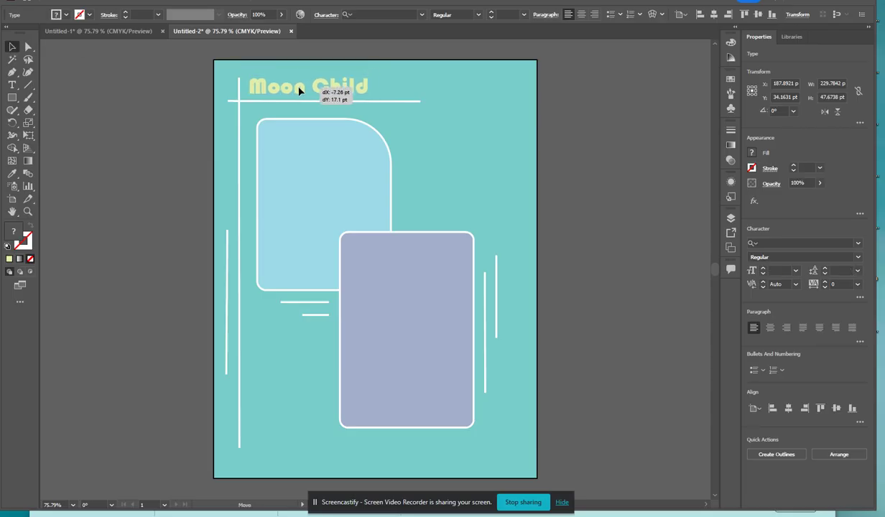
pyautogui.tripleClick(316, 85)
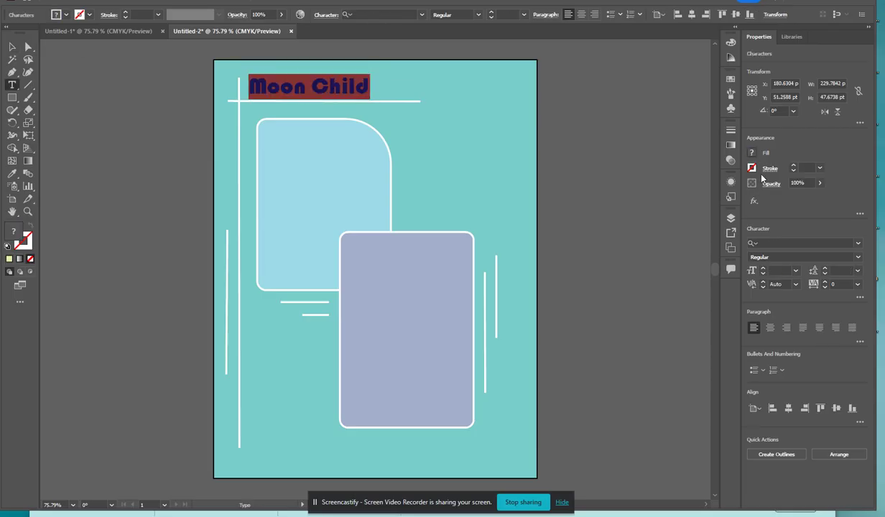
pyautogui.click(752, 154)
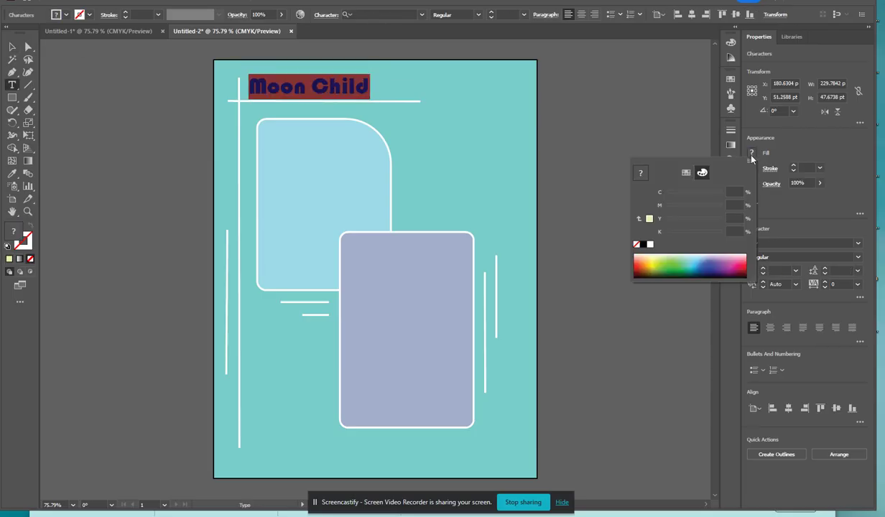
pyautogui.click(693, 255)
pyautogui.click(563, 96)
pyautogui.click(282, 85)
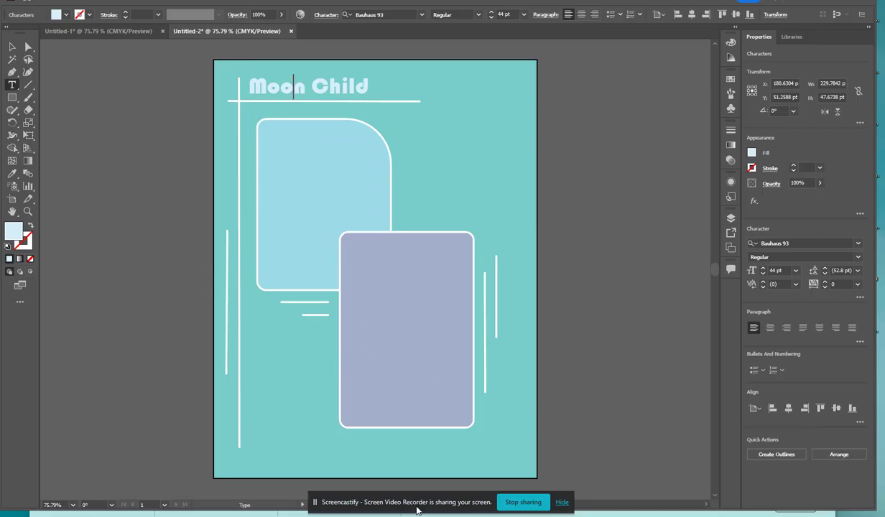
pyautogui.moveTo(316, 512)
pyautogui.click(310, 457)
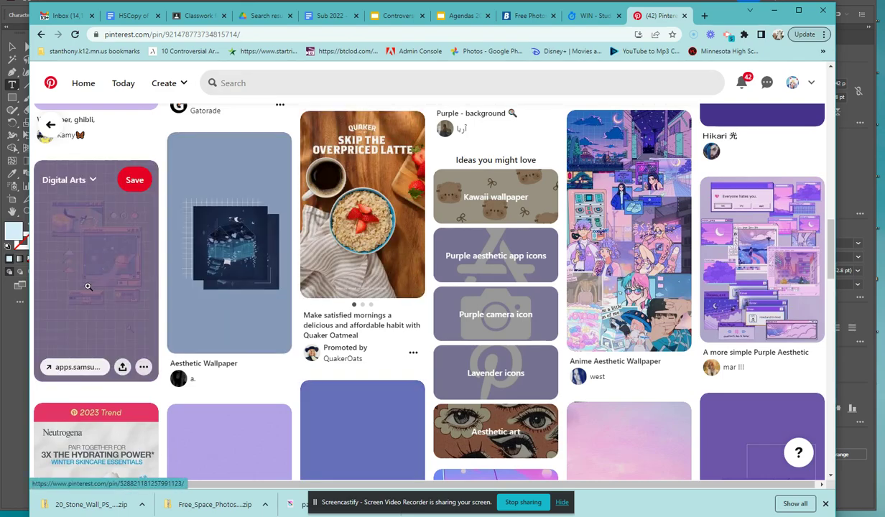
# Step: Scroll through the purple aesthetic pins, then minimize Chrome to reveal Illustrator
pyautogui.scroll(-2, 372, 257)
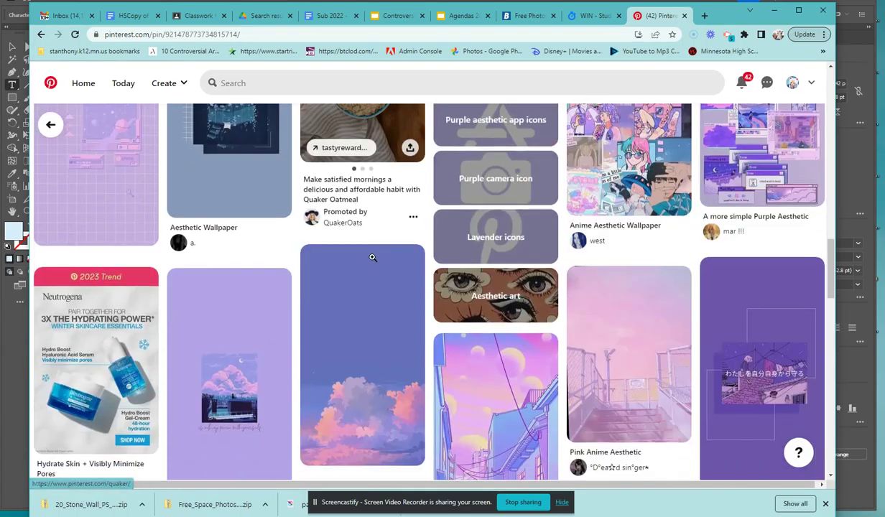
pyautogui.scroll(-3, 372, 258)
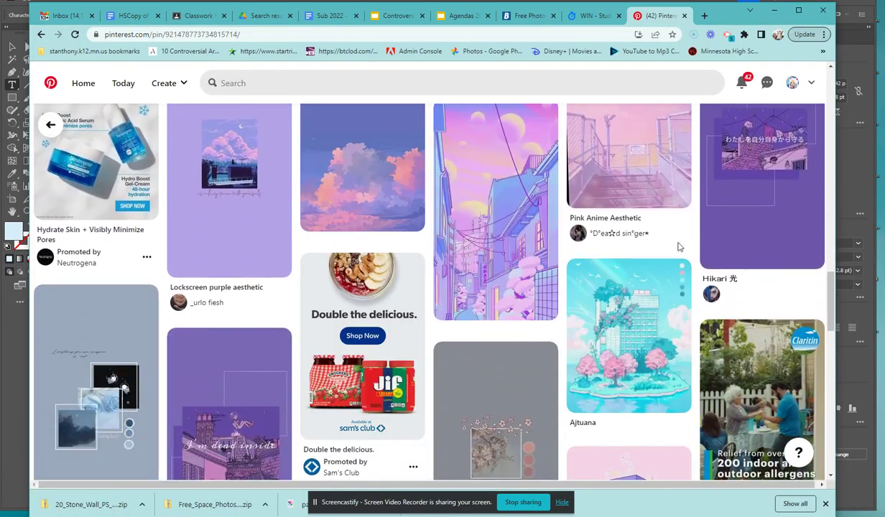
pyautogui.scroll(-1, 175, 328)
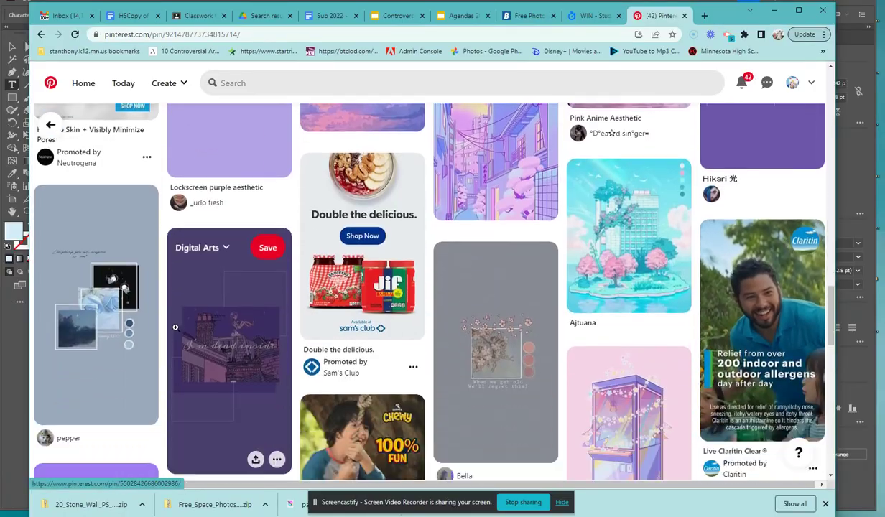
pyautogui.scroll(-1, 175, 328)
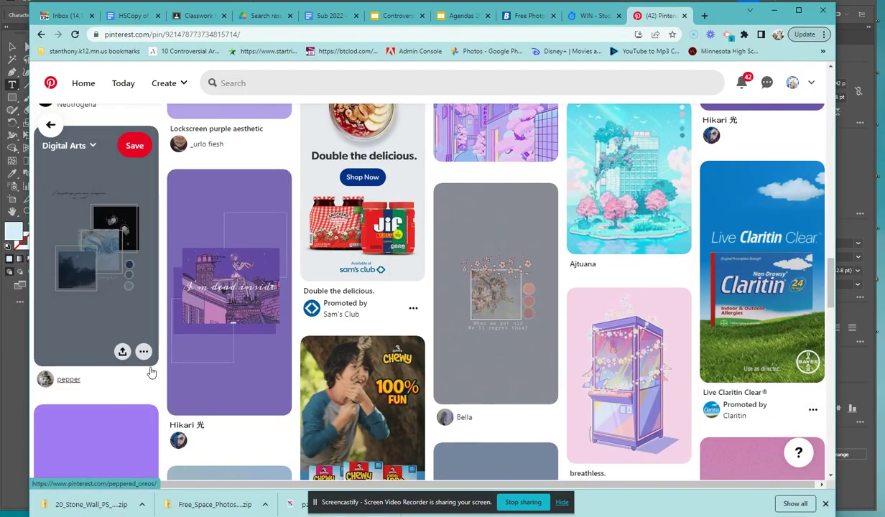
pyautogui.scroll(-1, 133, 237)
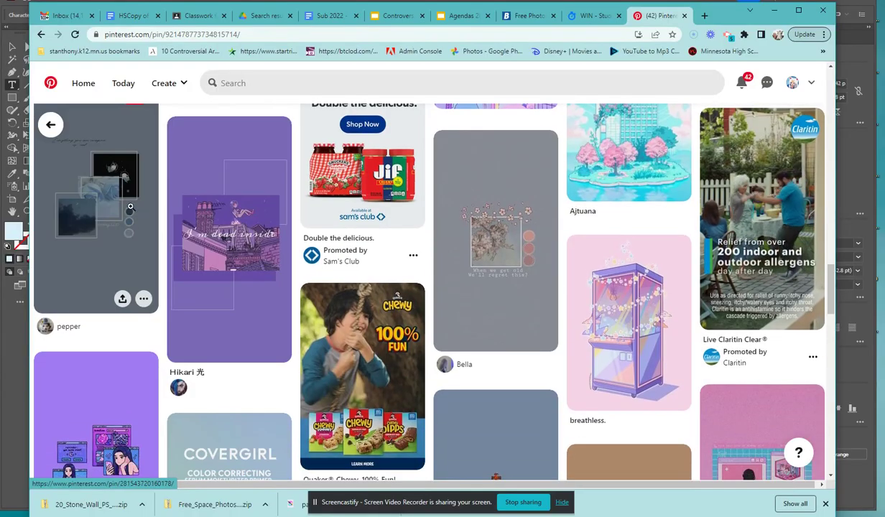
pyautogui.click(774, 11)
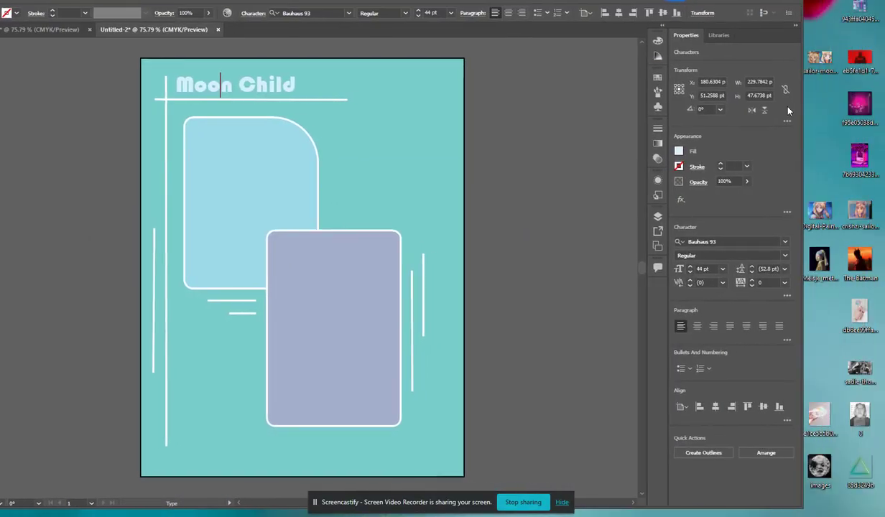
# Step: Drag the retro computer image from the desktop onto the poster
pyautogui.moveTo(859, 156); pyautogui.dragTo(345, 337)
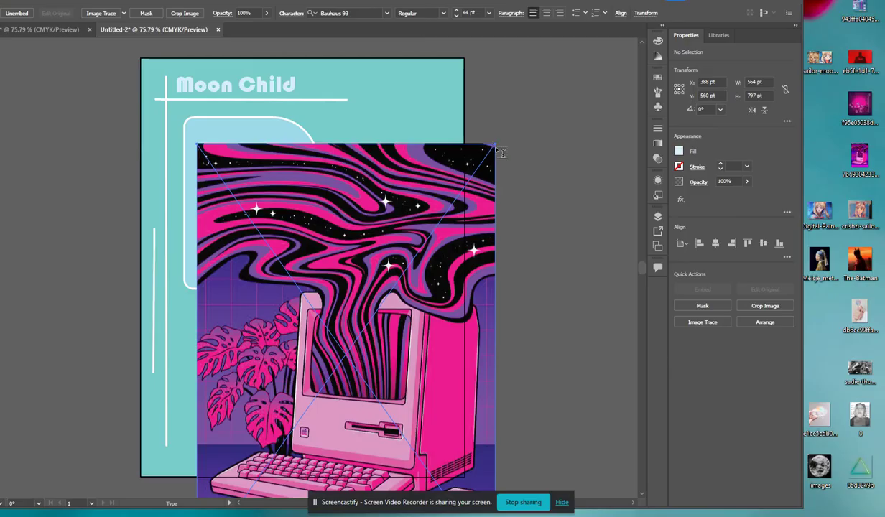
pyautogui.moveTo(404, 0); pyautogui.dragTo(482, 7)
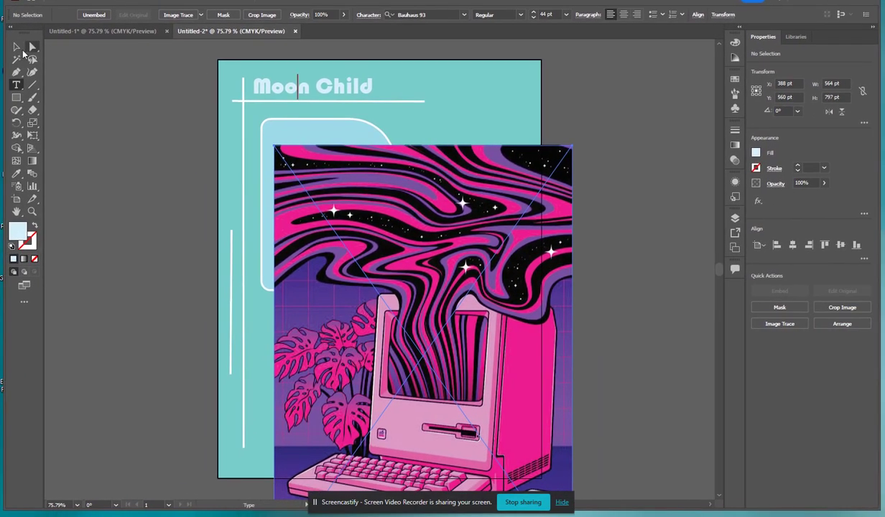
pyautogui.click(16, 46)
pyautogui.hotkey('ctrl', 'a')
pyautogui.moveTo(277, 148)
pyautogui.mouseDown()
pyautogui.moveTo(315, 165)
pyautogui.moveTo(277, 131)
pyautogui.moveTo(275, 146)
pyautogui.mouseUp()
# Step: Scale the computer image to about 216 × 289 pt and centre it in the lavender frame
pyautogui.doubleClick(476, 241)
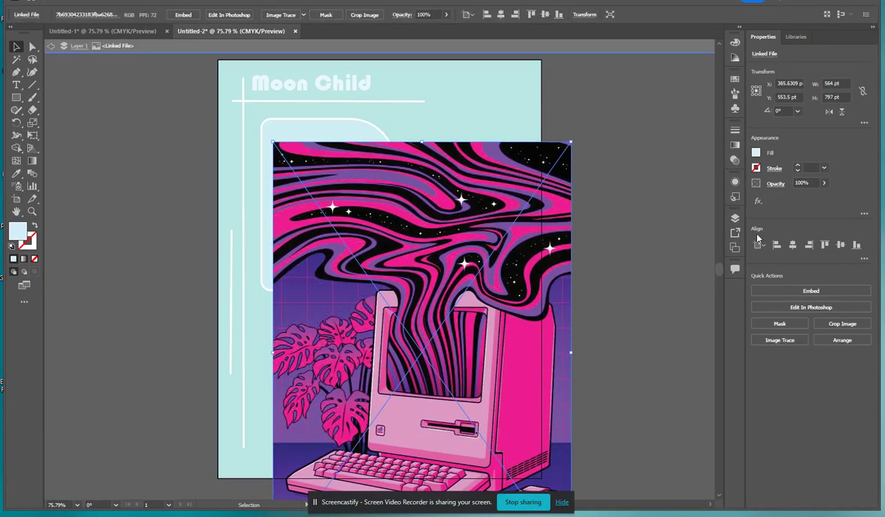
pyautogui.doubleClick(461, 137)
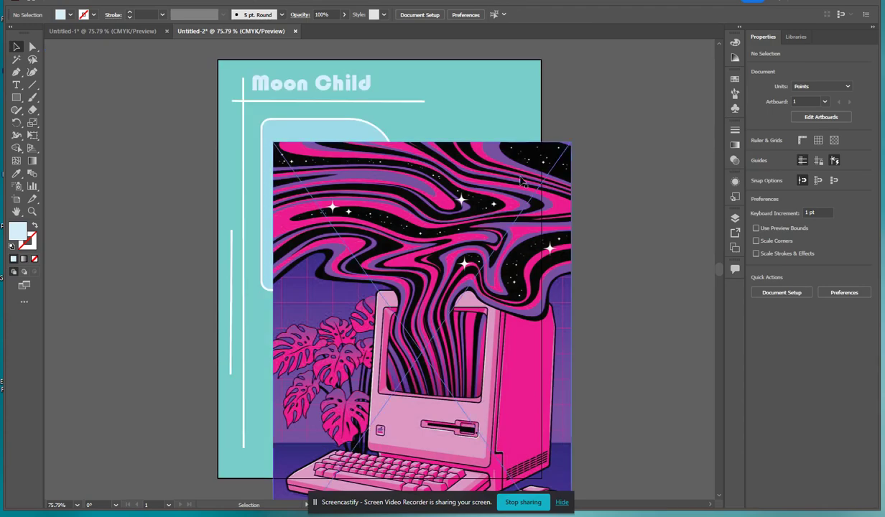
pyautogui.click(476, 235)
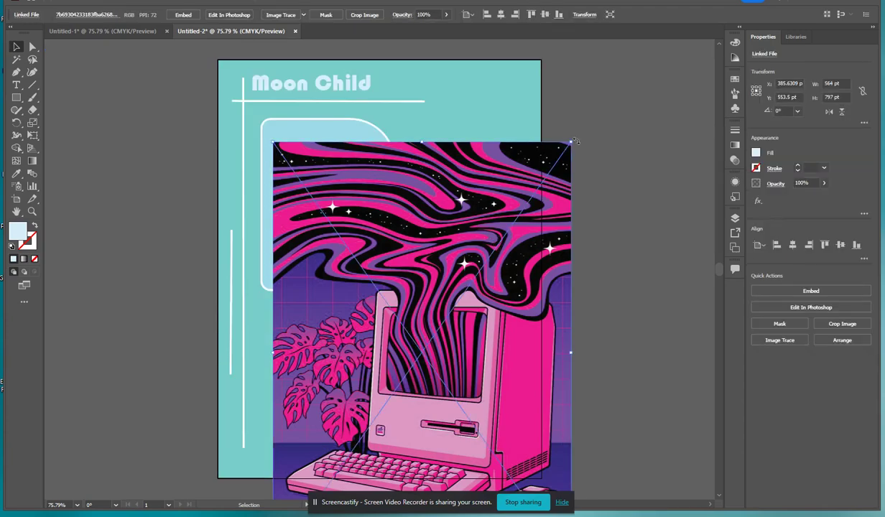
pyautogui.moveTo(573, 140); pyautogui.dragTo(415, 327)
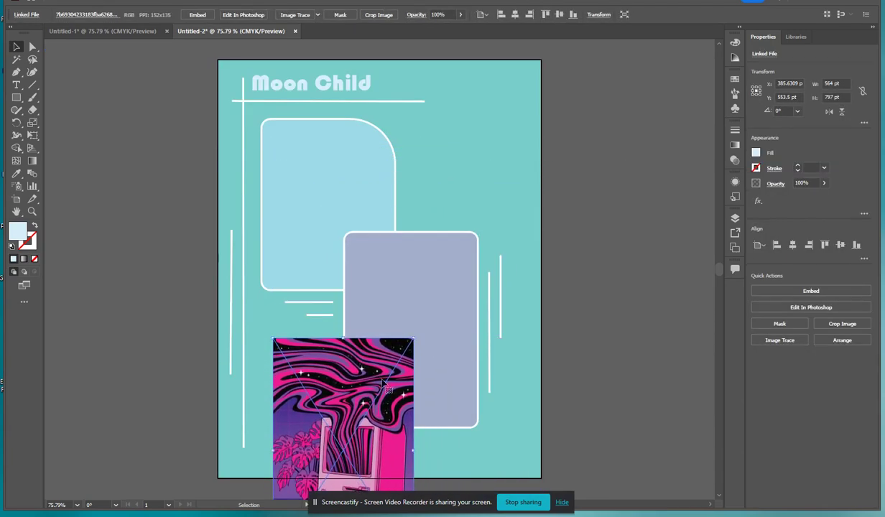
pyautogui.moveTo(372, 389); pyautogui.dragTo(433, 282)
pyautogui.moveTo(477, 233); pyautogui.dragTo(452, 310)
pyautogui.moveTo(415, 374); pyautogui.dragTo(435, 332)
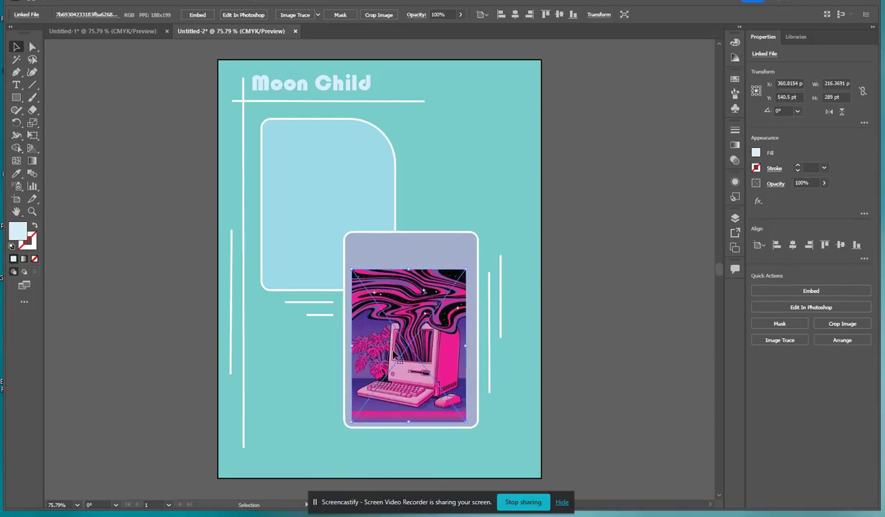
pyautogui.moveTo(399, 294); pyautogui.dragTo(418, 298)
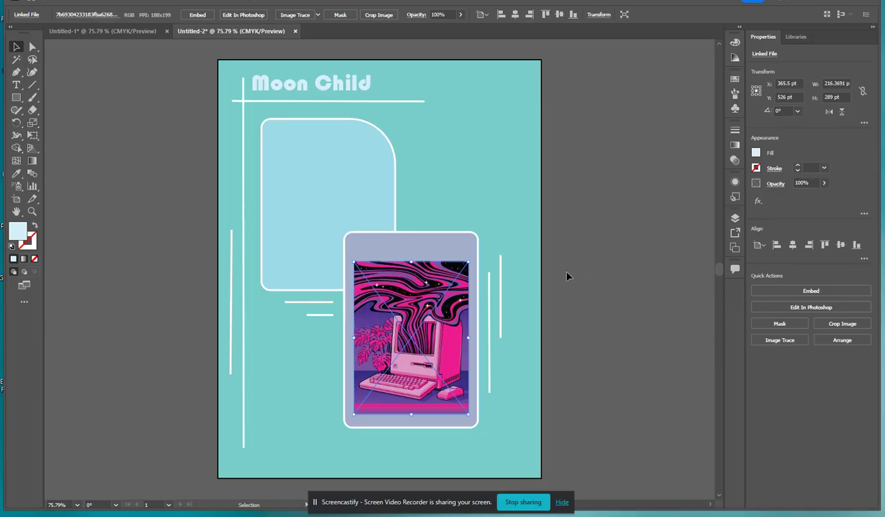
pyautogui.click(586, 259)
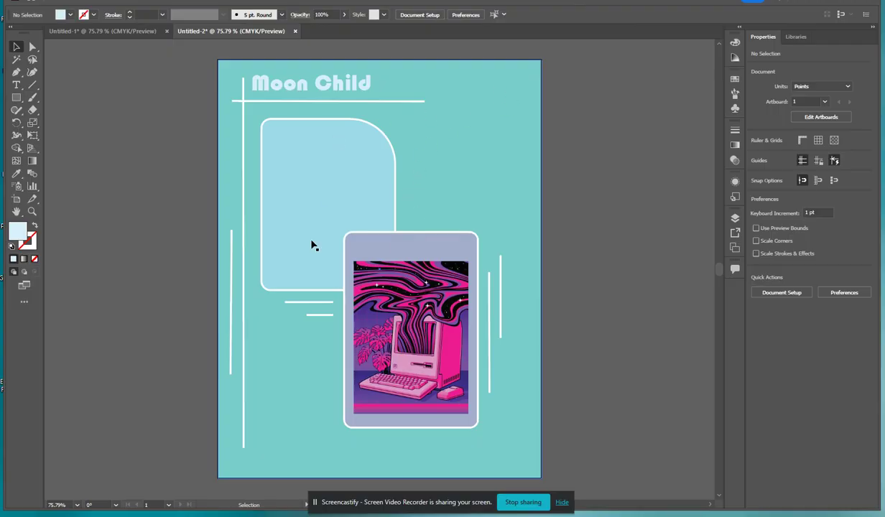
# Step: Draw a 43.5 pt pale blue circle with the Ellipse tool beside the blue frame's top-right corner
pyautogui.click(16, 97)
pyautogui.click(17, 97)
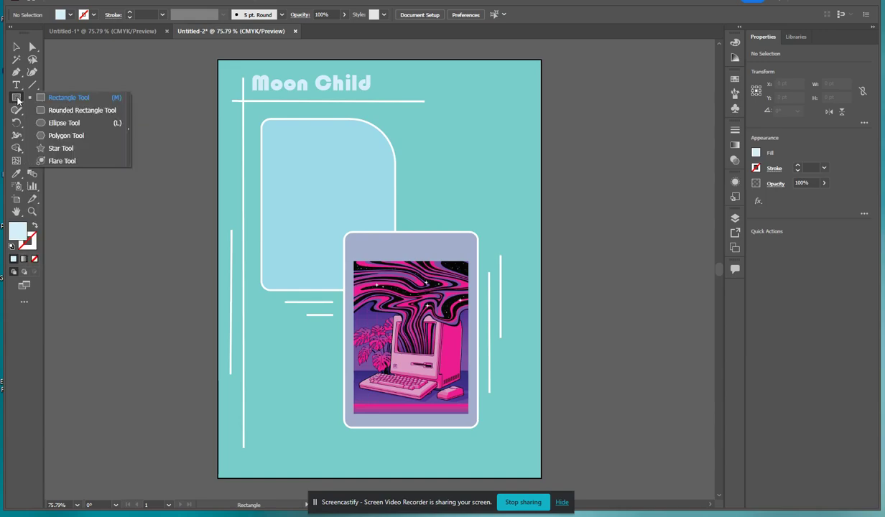
pyautogui.click(57, 123)
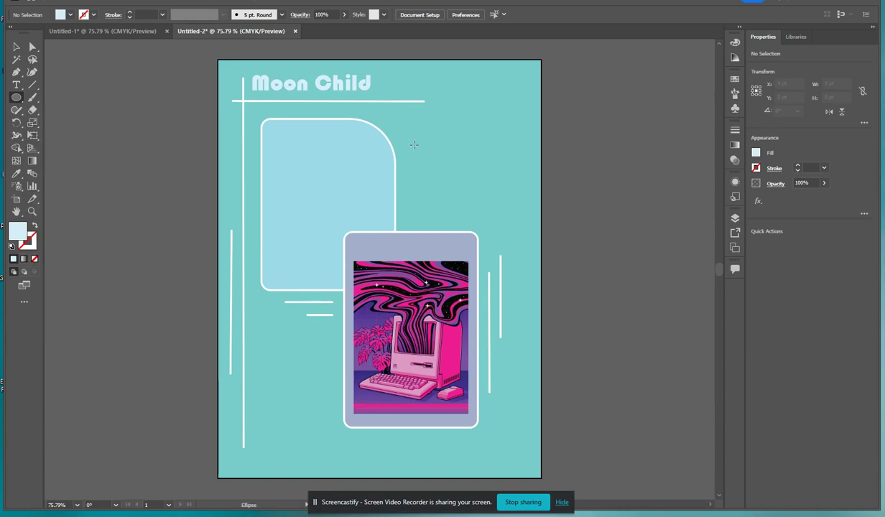
pyautogui.moveTo(413, 145); pyautogui.dragTo(437, 168)
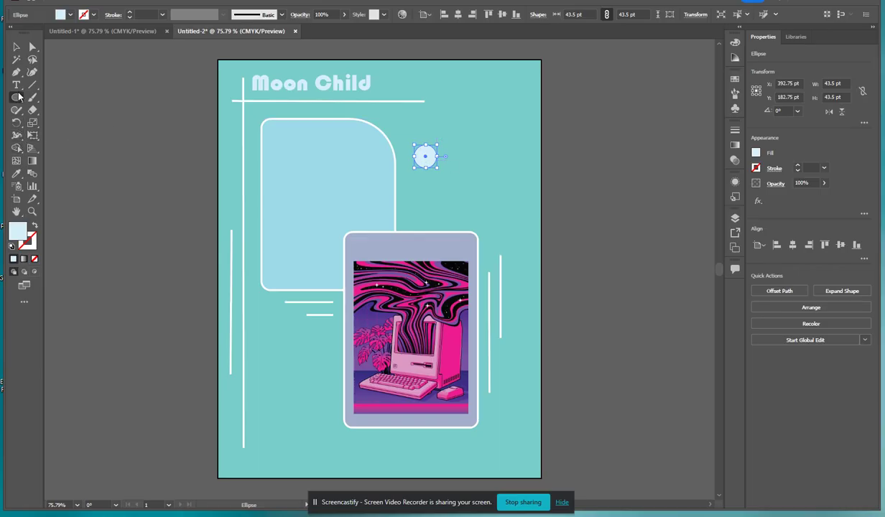
# Step: Colour the circle with the artwork's pink using the Eyedropper
pyautogui.click(17, 174)
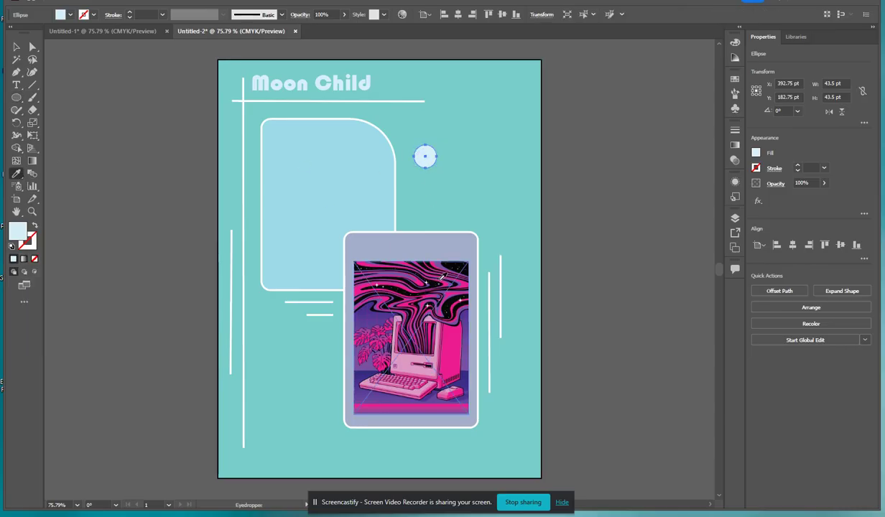
pyautogui.click(440, 280)
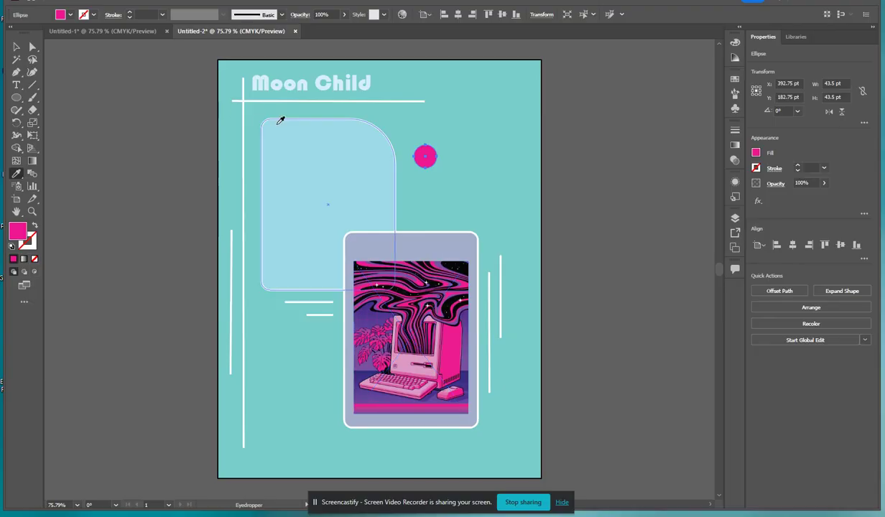
pyautogui.click(24, 97)
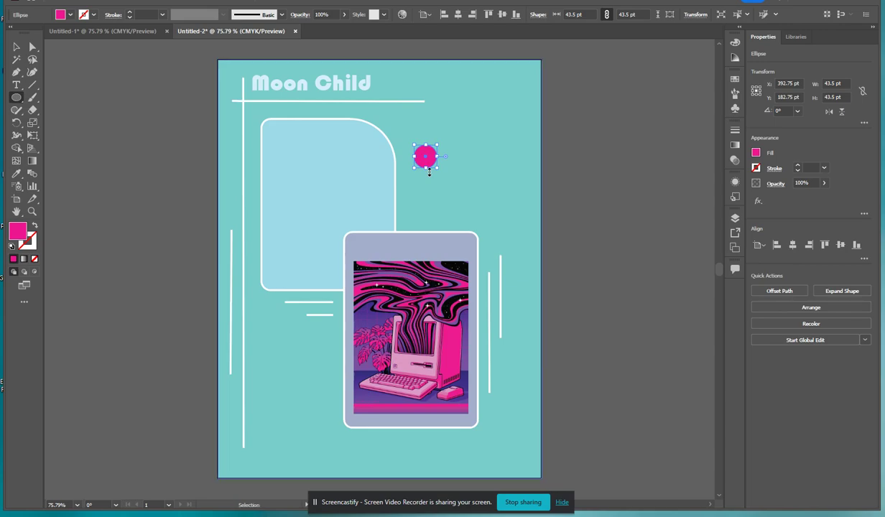
# Step: Paste two copies of the pink circle and stack them in a column below it
pyautogui.hotkey('ctrl', 'v')
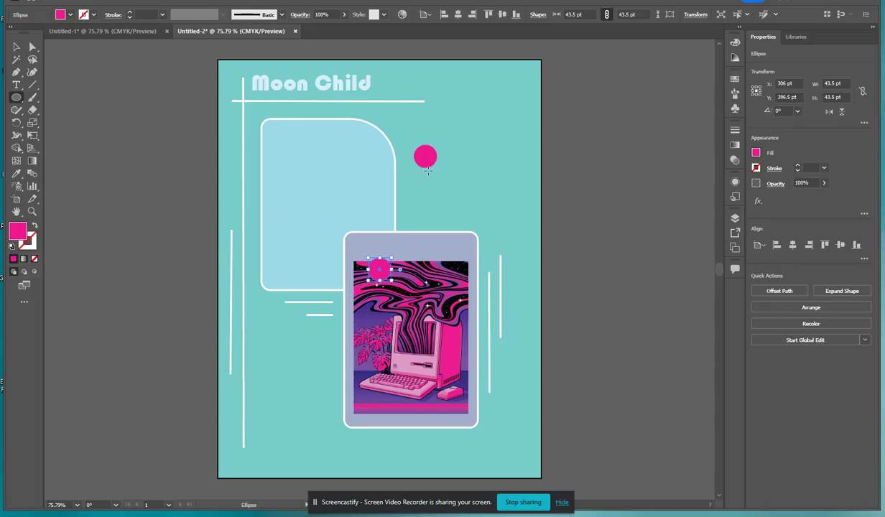
pyautogui.press('v')
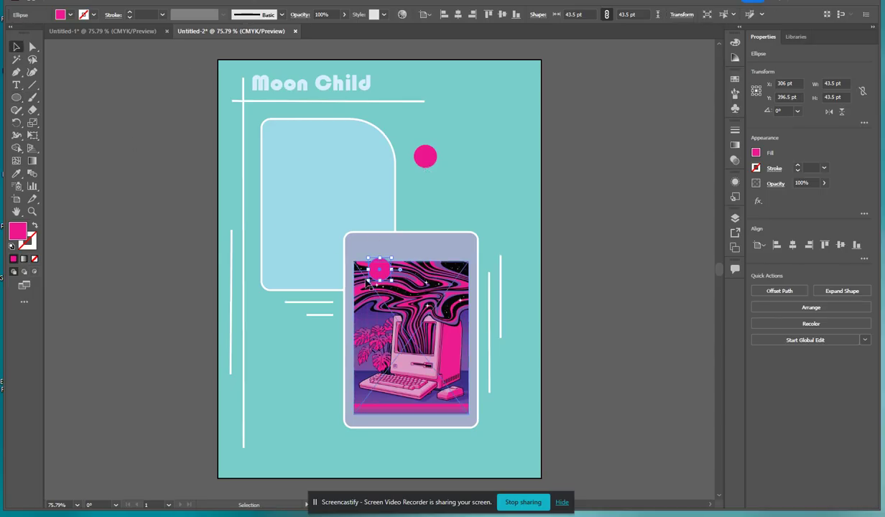
pyautogui.moveTo(410, 242); pyautogui.dragTo(433, 192)
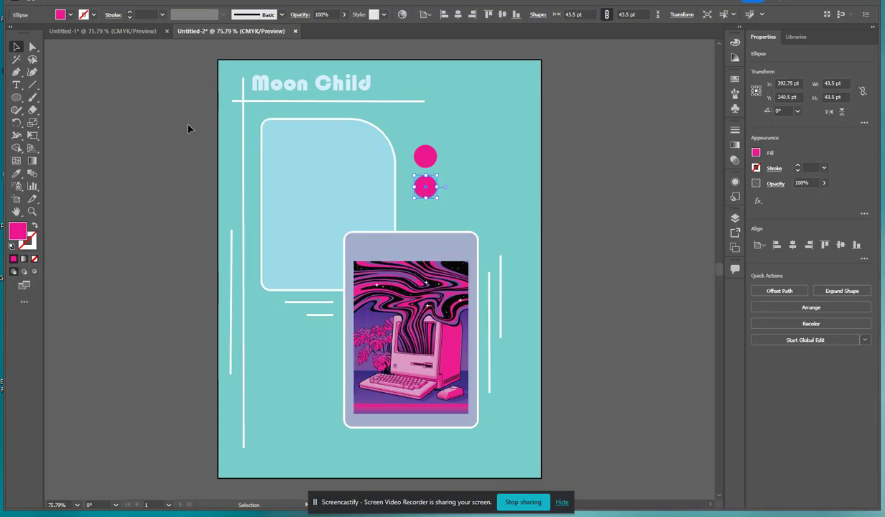
pyautogui.hotkey('ctrl', 'v')
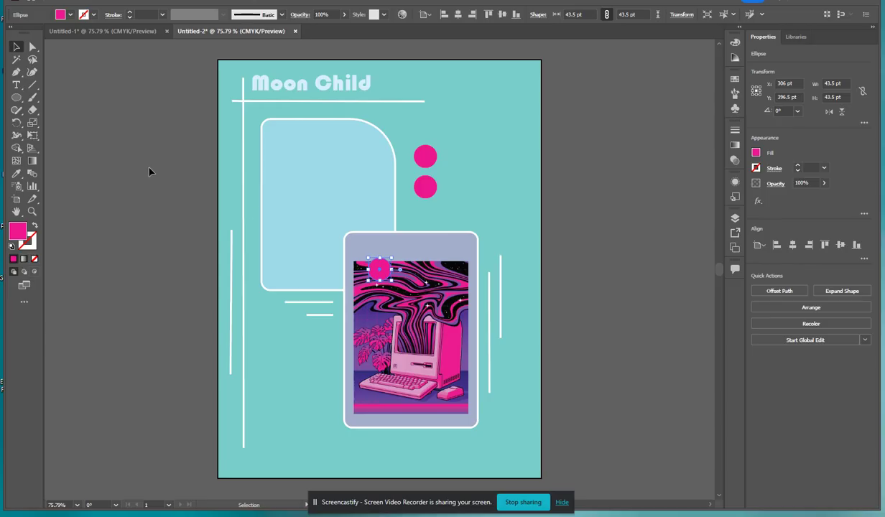
pyautogui.moveTo(381, 278); pyautogui.dragTo(432, 229)
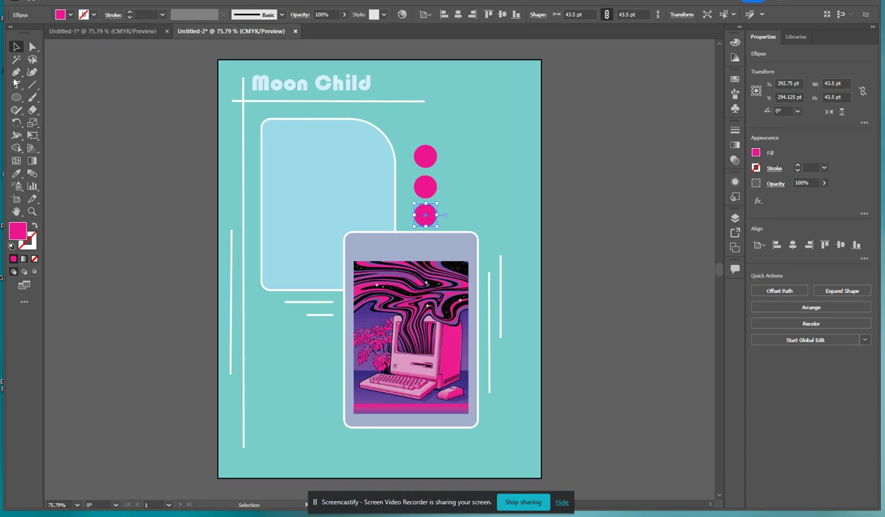
# Step: Sample deep purple onto the bottom circle and violet onto the middle circle from the artwork
pyautogui.click(16, 173)
pyautogui.click(469, 318)
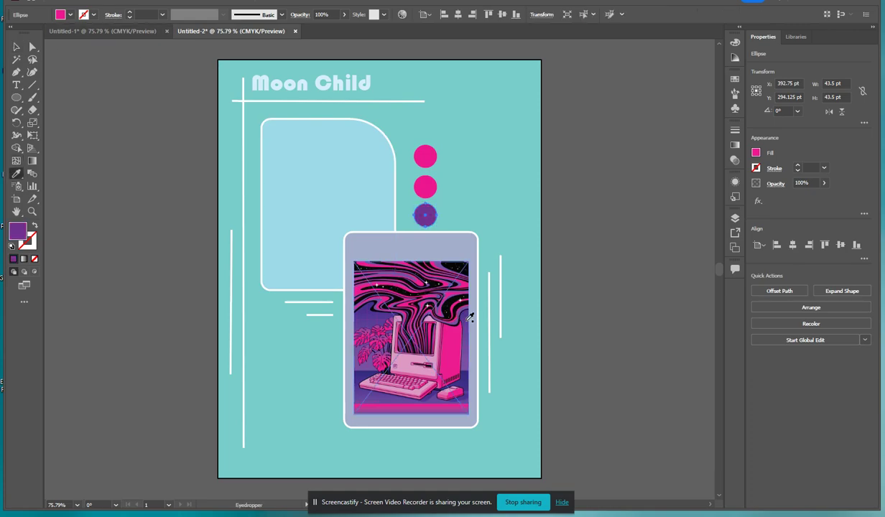
pyautogui.click(15, 47)
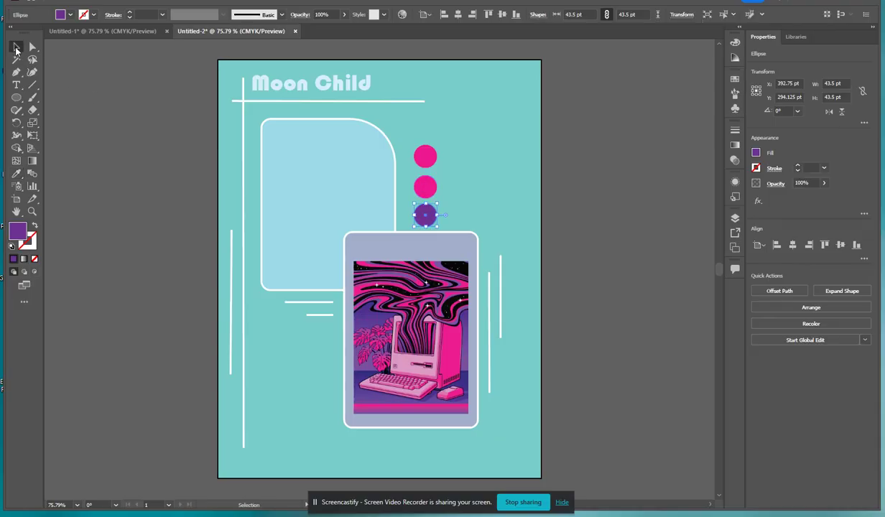
pyautogui.click(425, 186)
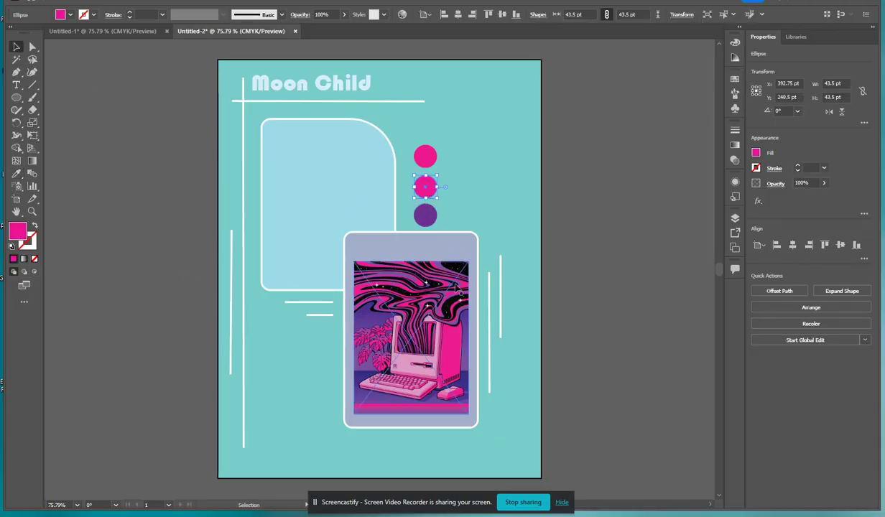
pyautogui.click(16, 173)
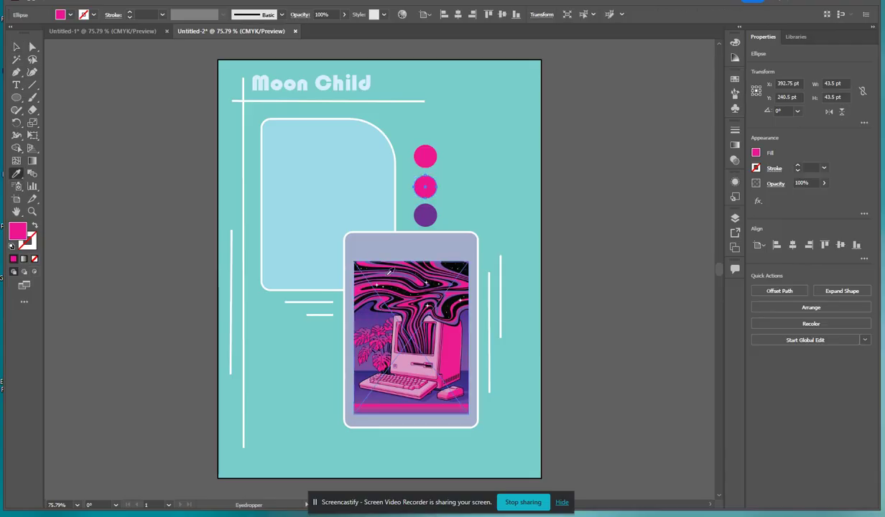
pyautogui.click(392, 270)
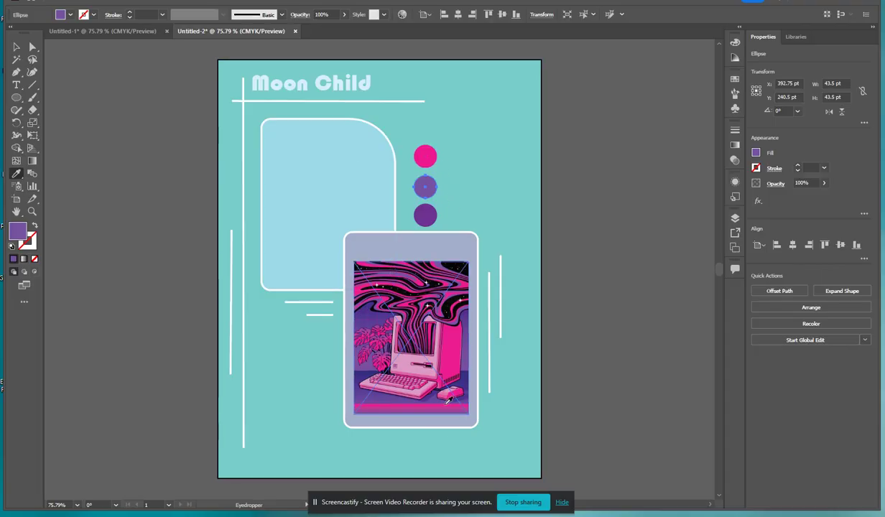
# Step: Give the top circle the artwork's light pink and check its stroke swatches
pyautogui.press('v')
pyautogui.click(423, 157)
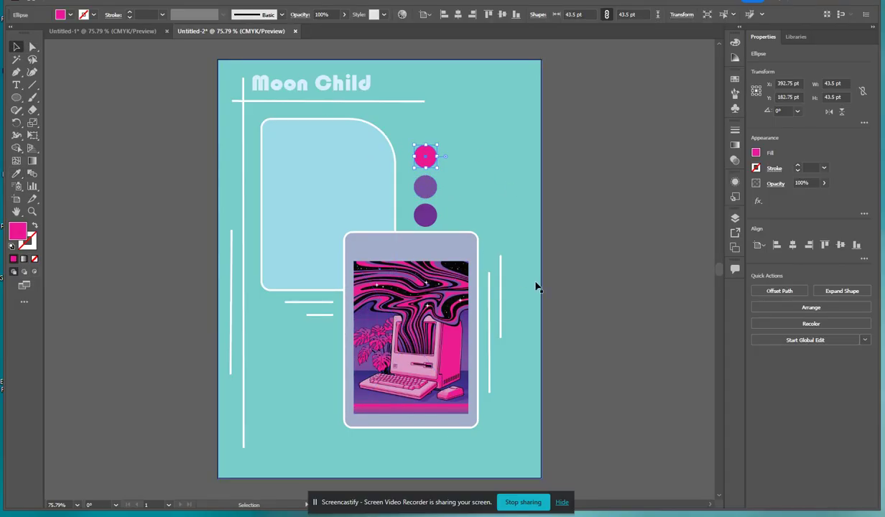
pyautogui.click(16, 173)
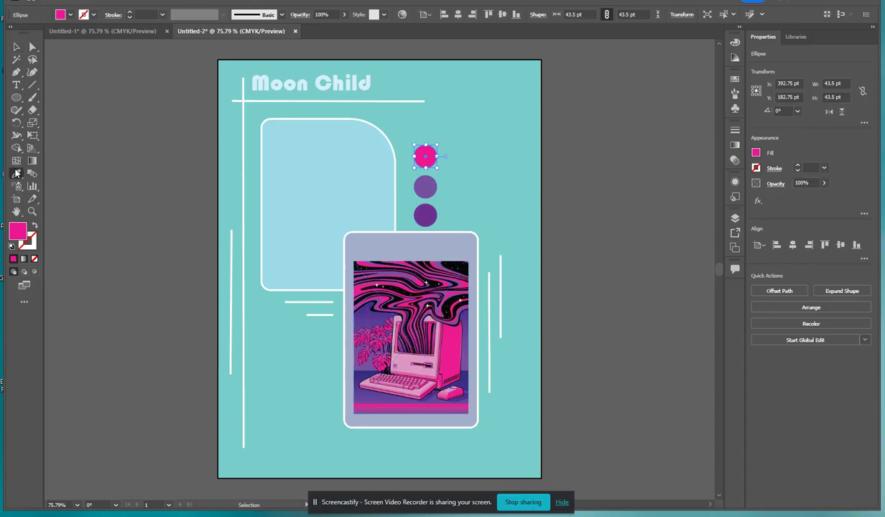
pyautogui.click(408, 358)
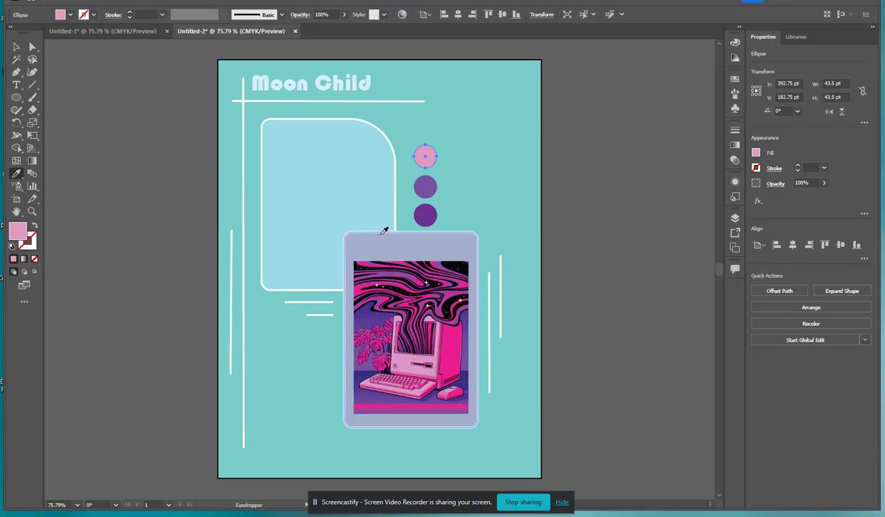
pyautogui.click(18, 47)
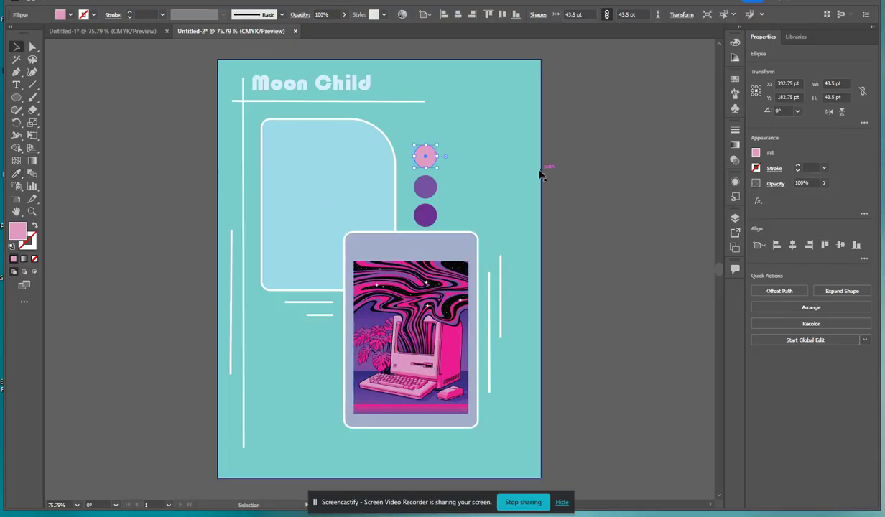
pyautogui.click(472, 186)
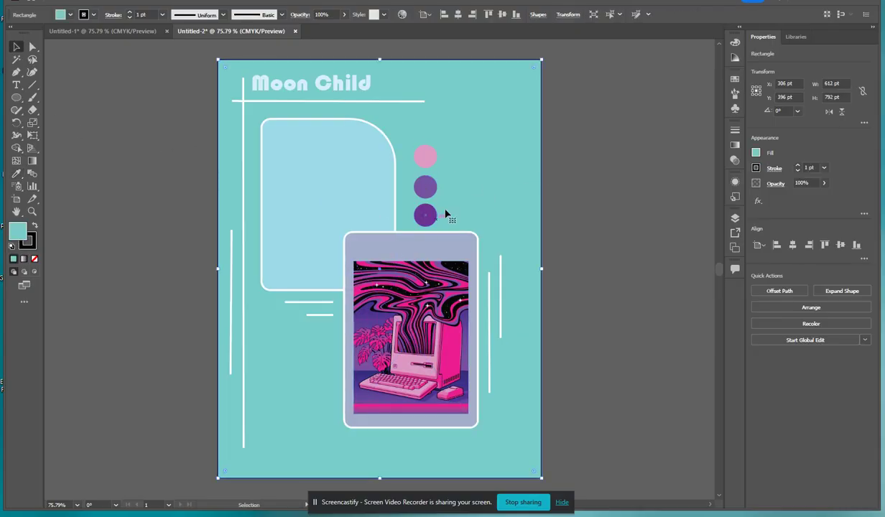
pyautogui.click(424, 158)
pyautogui.click(756, 167)
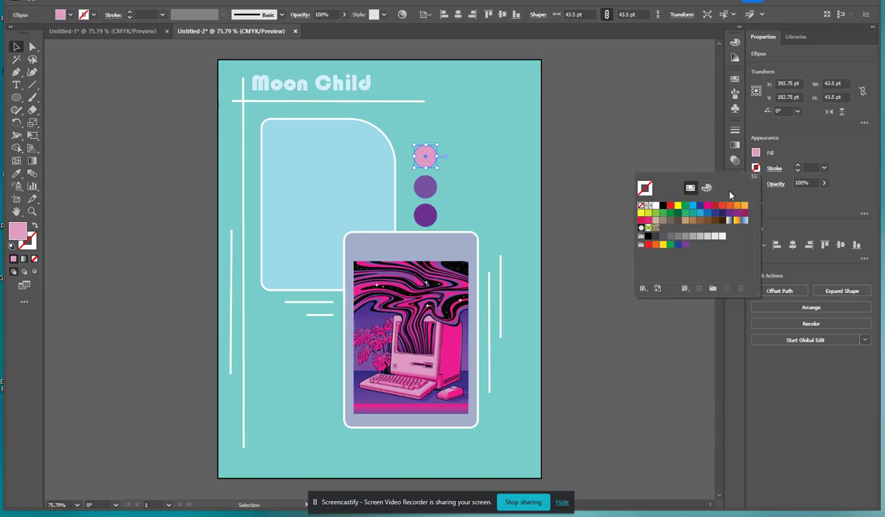
pyautogui.click(447, 198)
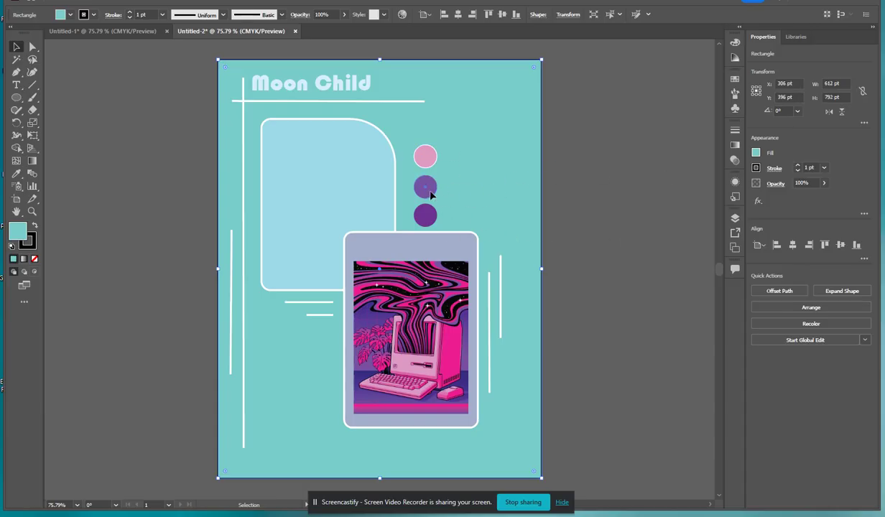
pyautogui.click(430, 190)
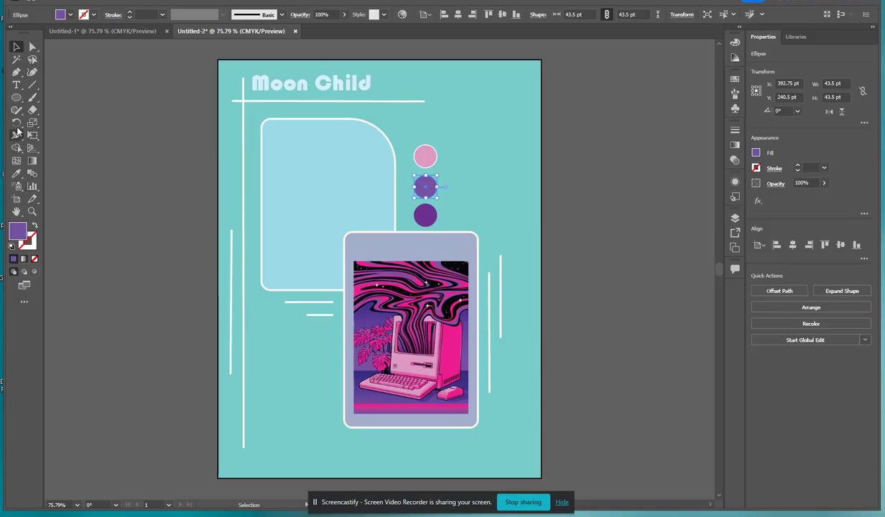
# Step: Draw a closed purple triangle at the poster's upper right with the Pen tool
pyautogui.click(16, 72)
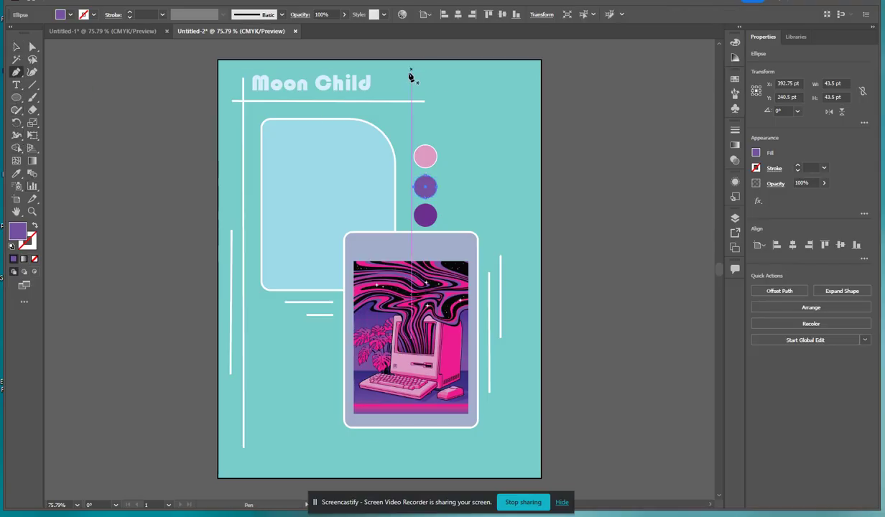
pyautogui.click(444, 92)
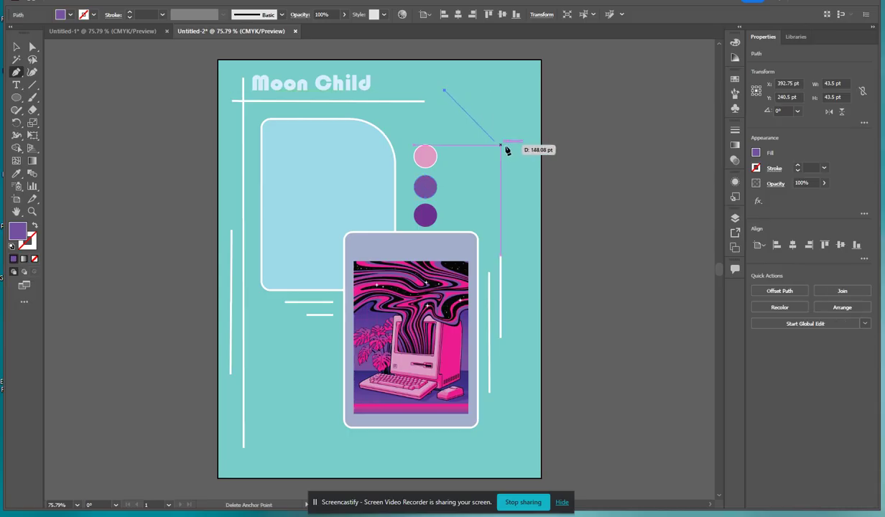
pyautogui.click(527, 176)
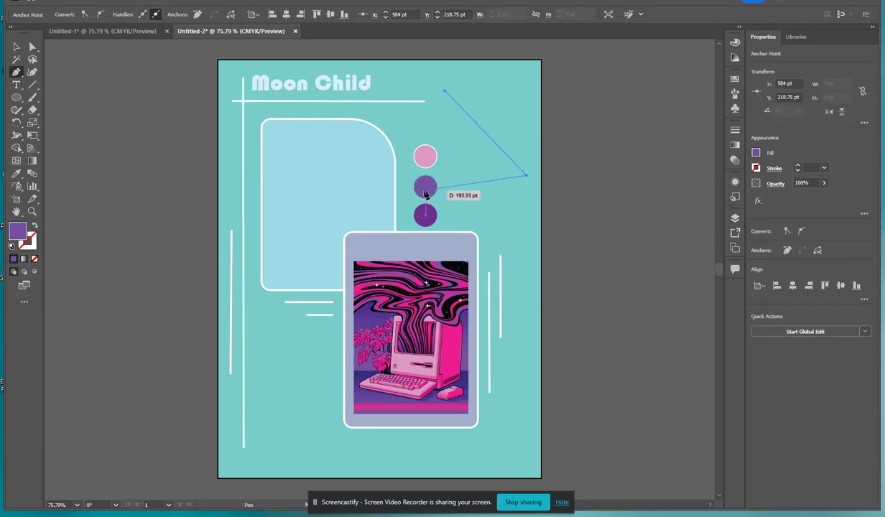
pyautogui.click(446, 154)
pyautogui.click(443, 94)
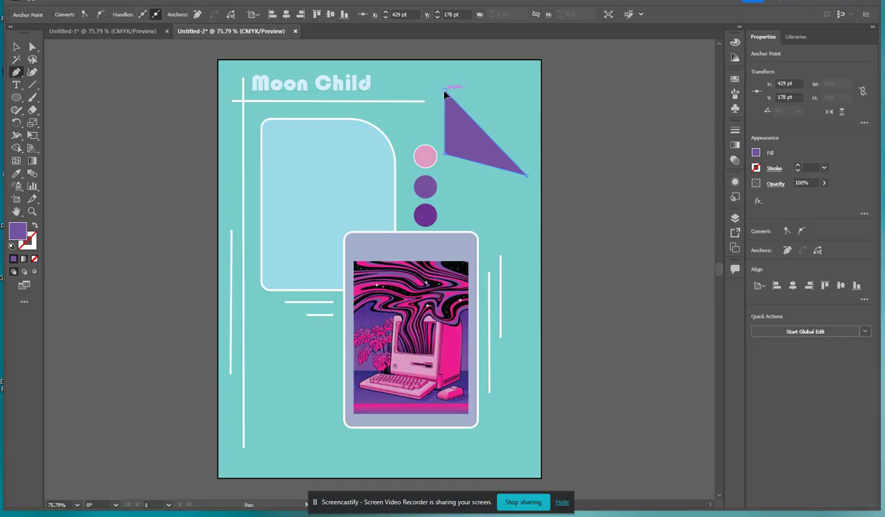
# Step: Try a leaf shape below the triangle, then undo it back to just the triangle
pyautogui.click(472, 198)
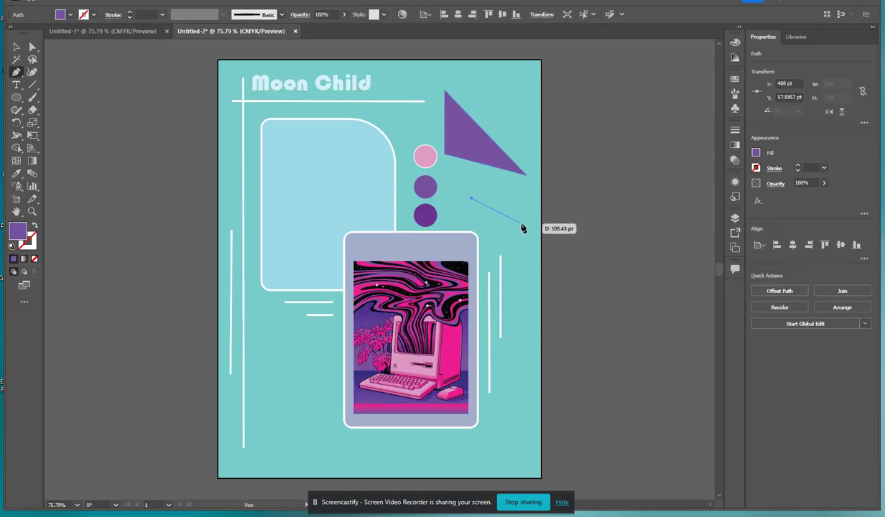
pyautogui.moveTo(522, 224); pyautogui.dragTo(525, 259)
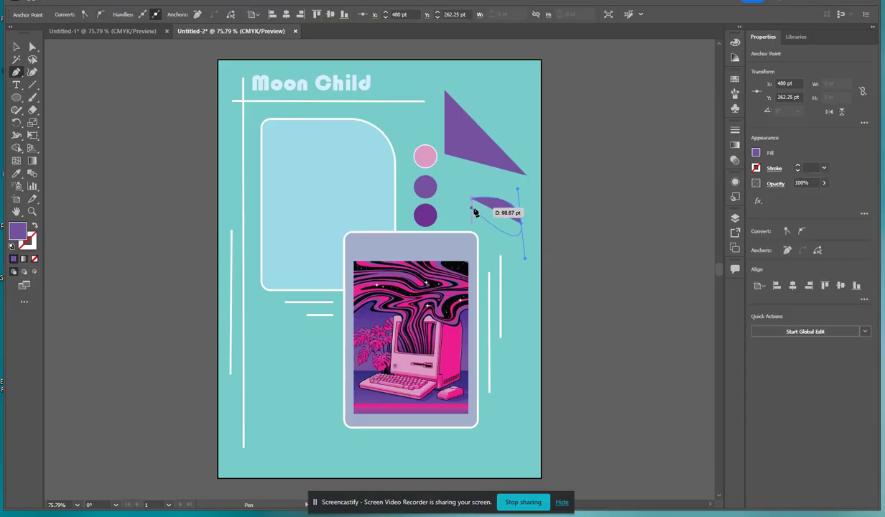
pyautogui.moveTo(472, 198); pyautogui.dragTo(494, 201)
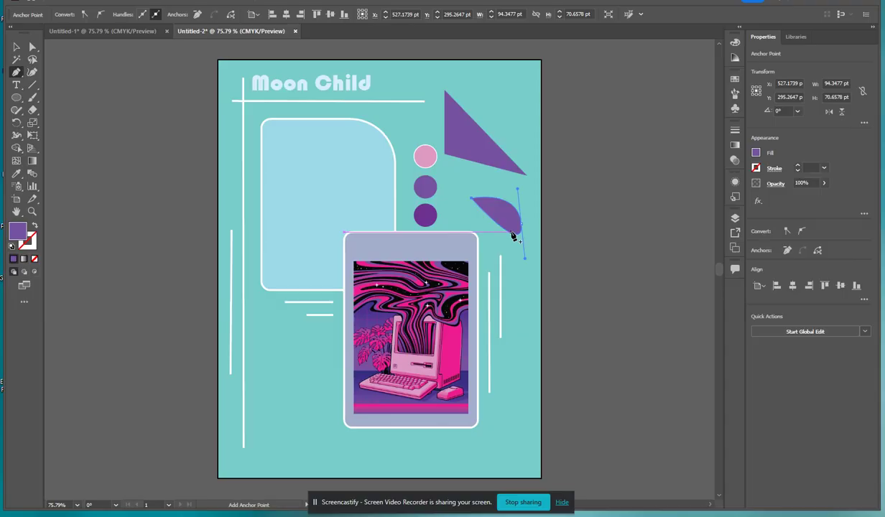
pyautogui.click(756, 155)
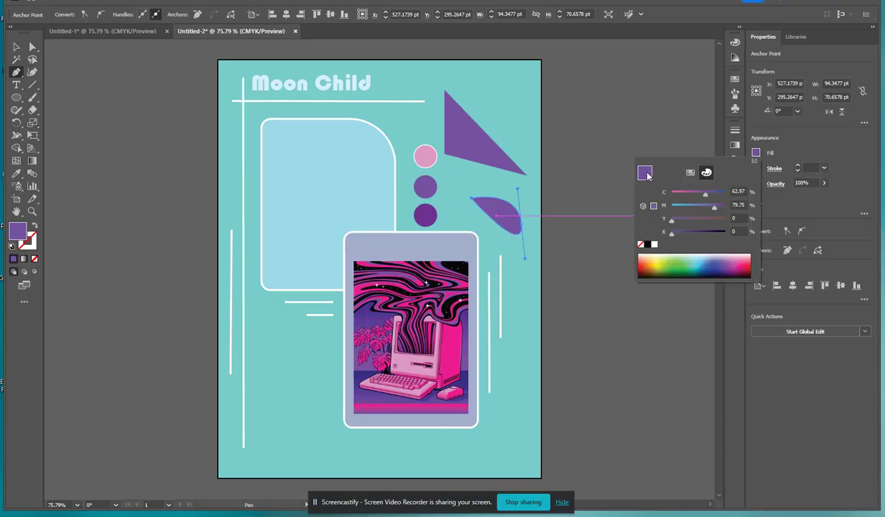
pyautogui.click(640, 245)
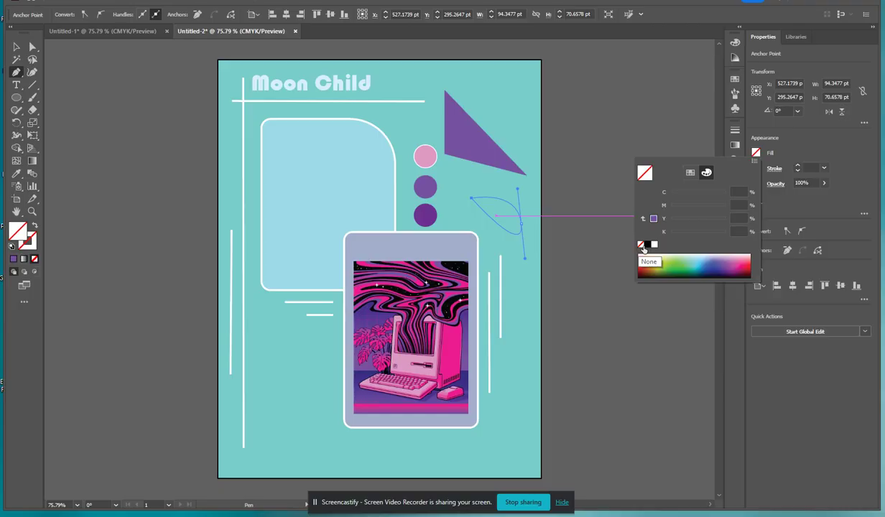
pyautogui.press('Escape')
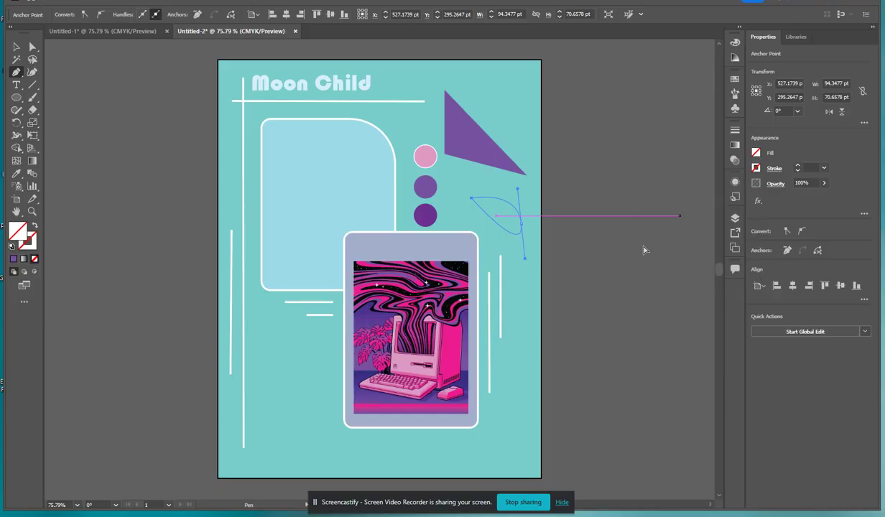
pyautogui.hotkey('ctrl', 'z')
pyautogui.hotkey('ctrl', 'z')
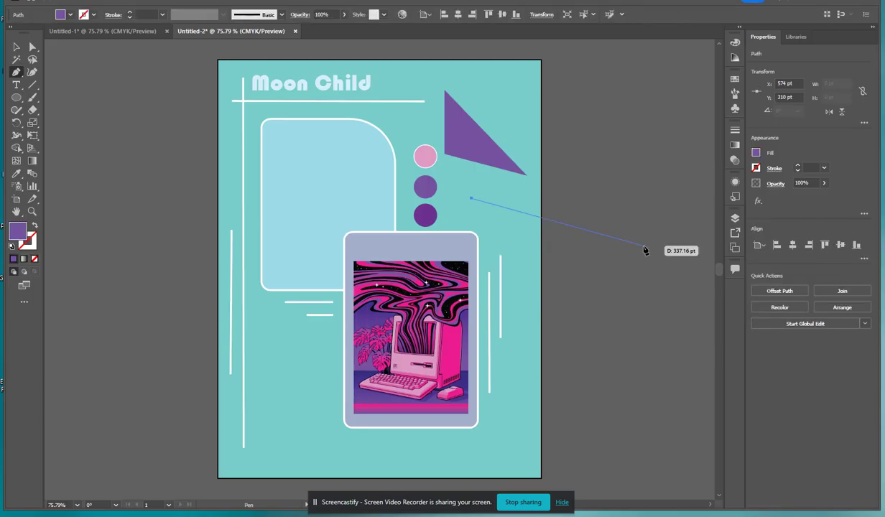
pyautogui.hotkey('ctrl', 'z')
pyautogui.hotkey('ctrl', 'z')
pyautogui.hotkey('ctrl', 'z')
pyautogui.hotkey('ctrl', 'z')
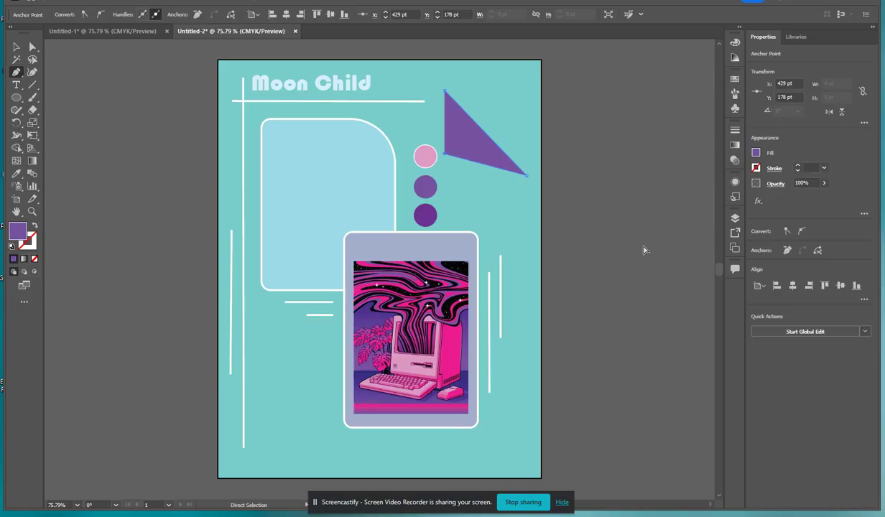
pyautogui.hotkey('ctrl', 'z')
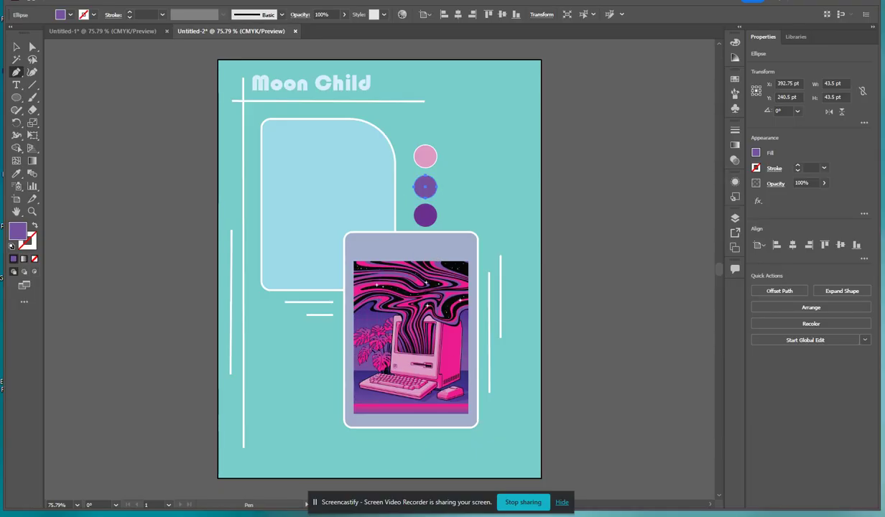
pyautogui.click(316, 478)
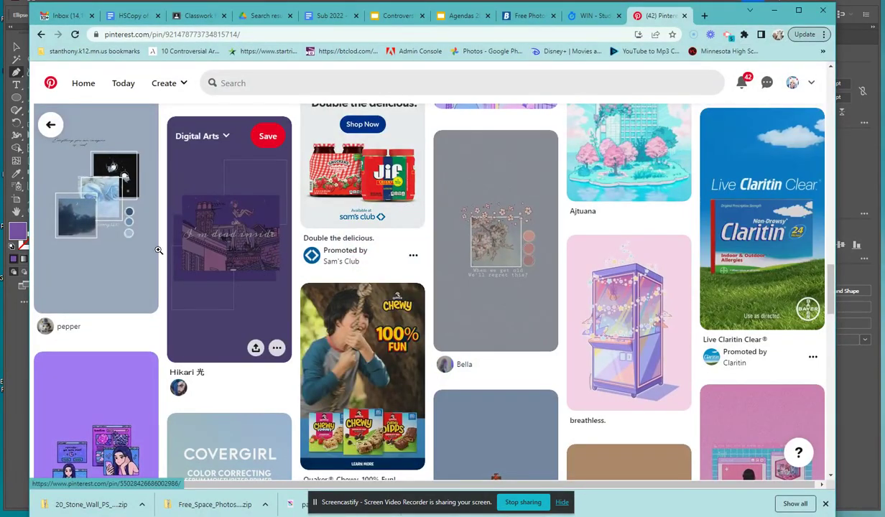
pyautogui.scroll(-3, 101, 215)
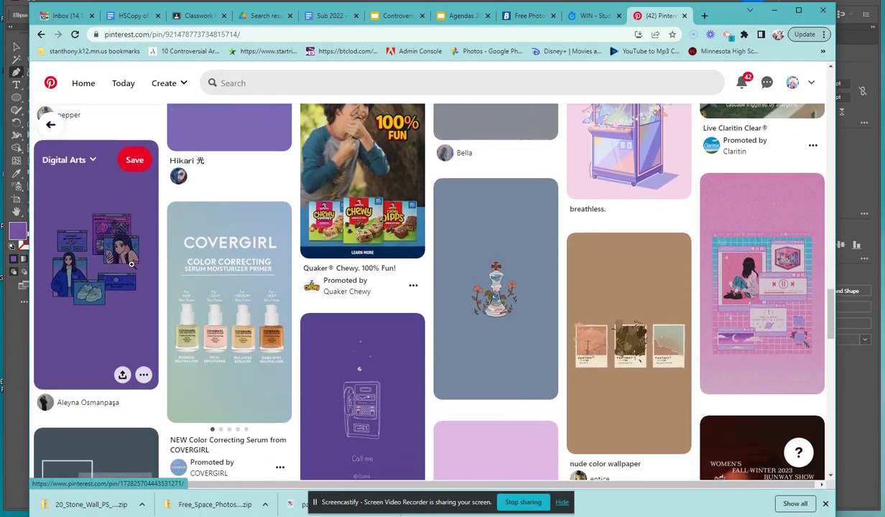
pyautogui.scroll(-1, 495, 287)
pyautogui.scroll(-3, 360, 287)
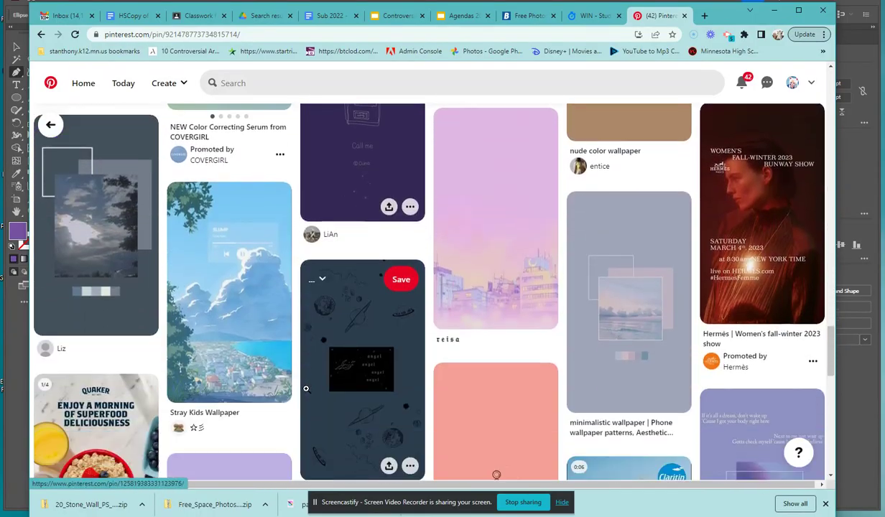
pyautogui.scroll(-3, 209, 251)
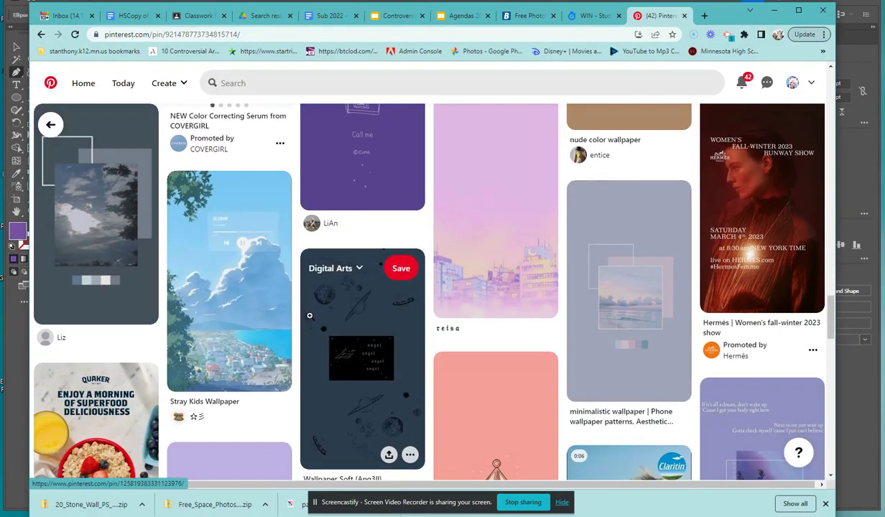
pyautogui.scroll(-10, 574, 287)
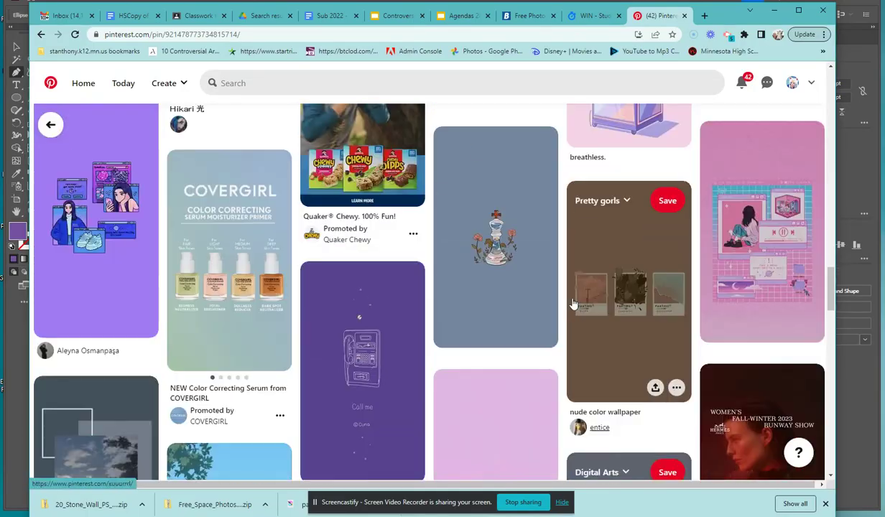
pyautogui.scroll(-10, 646, 302)
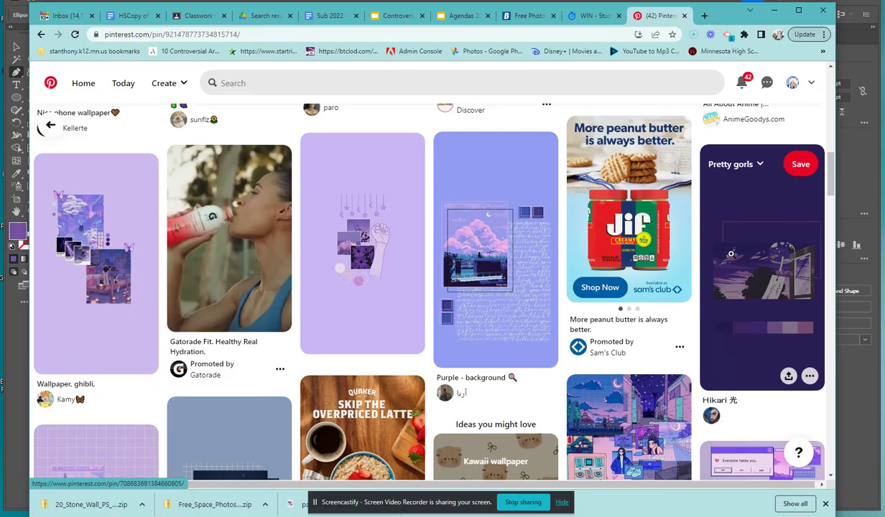
pyautogui.scroll(2, 662, 214)
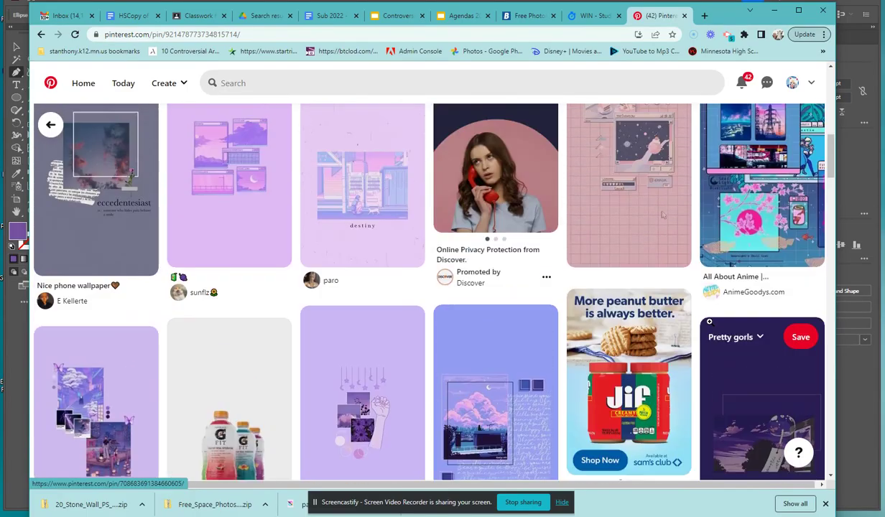
pyautogui.scroll(6, 708, 322)
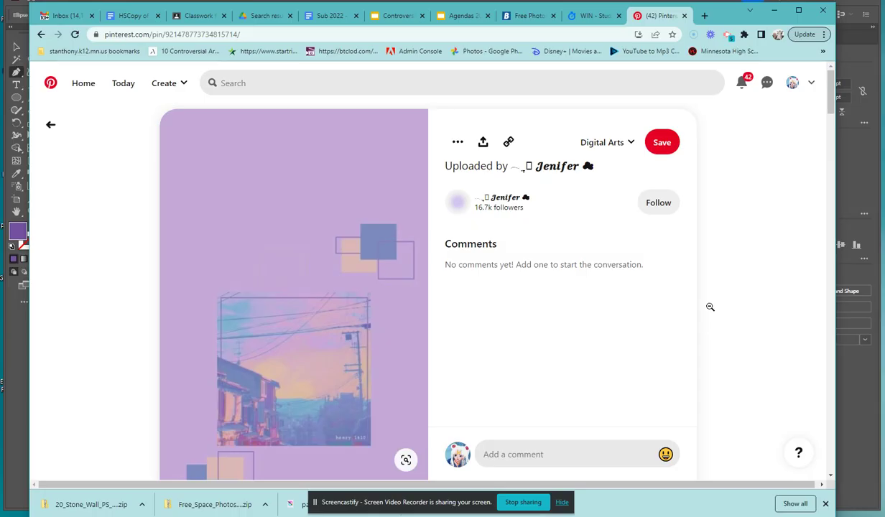
pyautogui.click(19, 365)
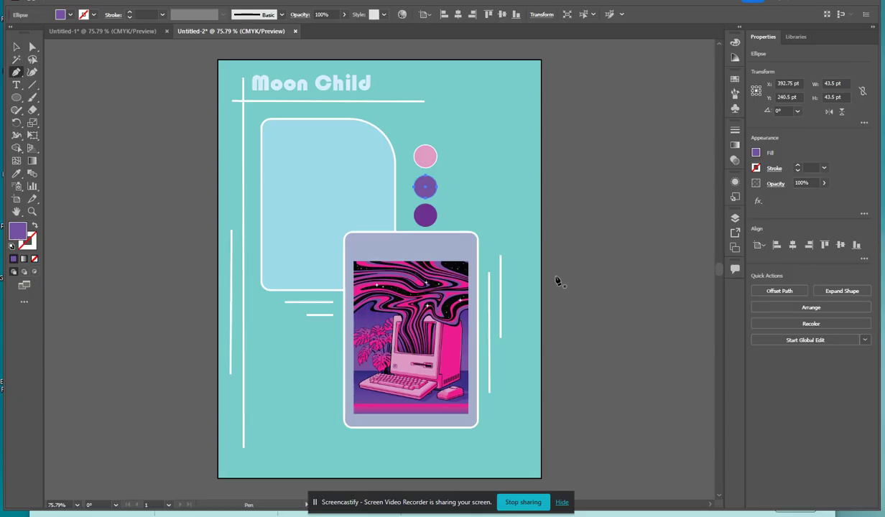